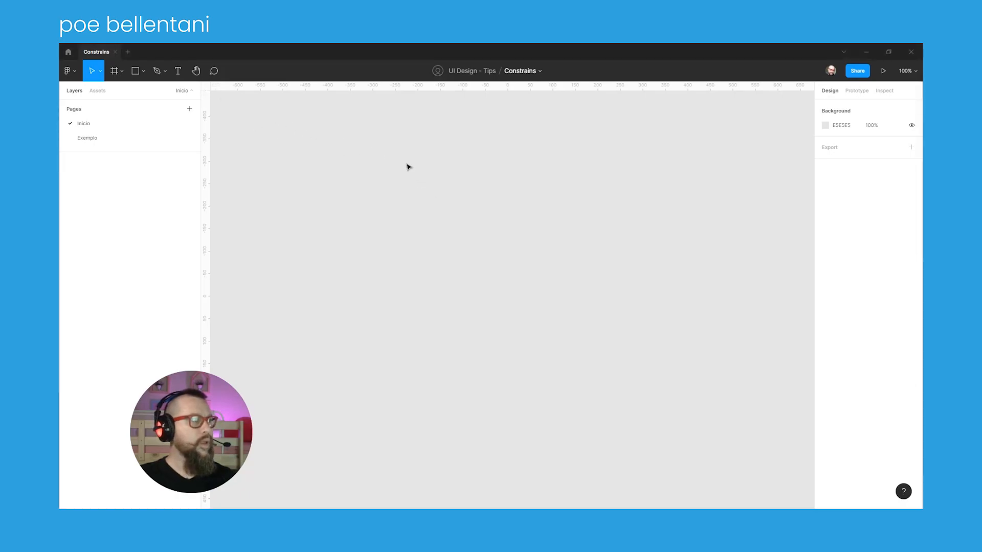
Draw a frame about 399 by 381 on the empty canvas
key("f")
left_click_drag(394, 159, 574, 332)
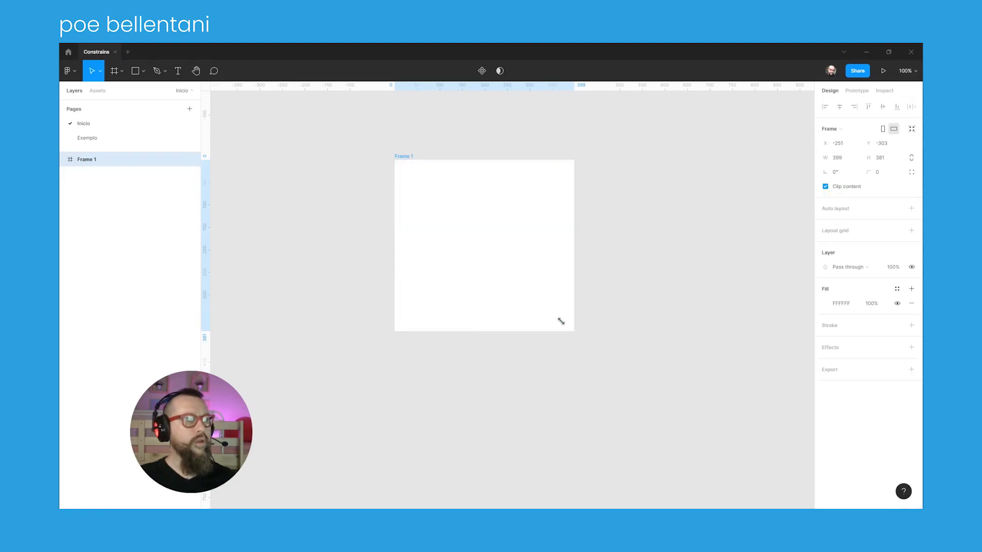
left_click(121, 72)
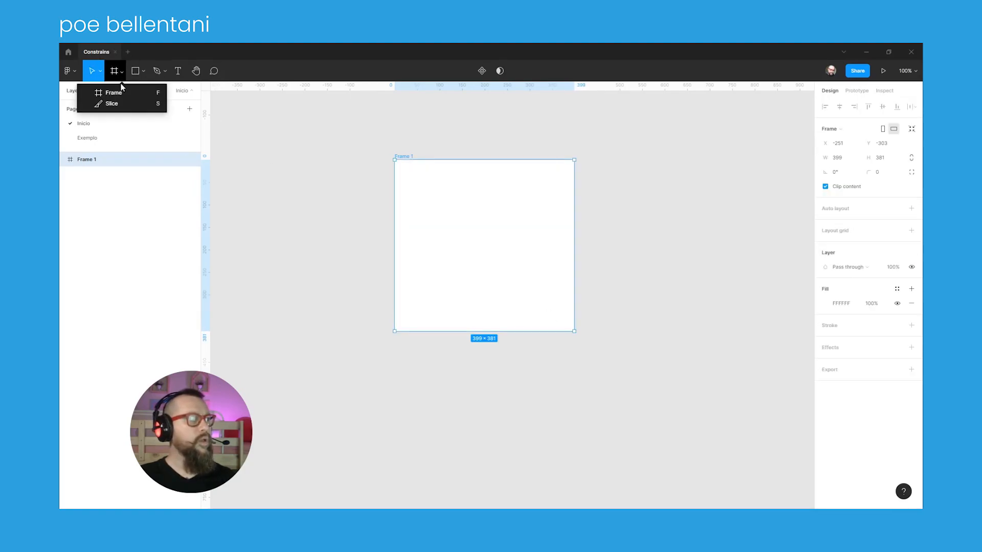
Rename the new frame as Dispositivo
left_click(404, 156)
key("ctrl+r")
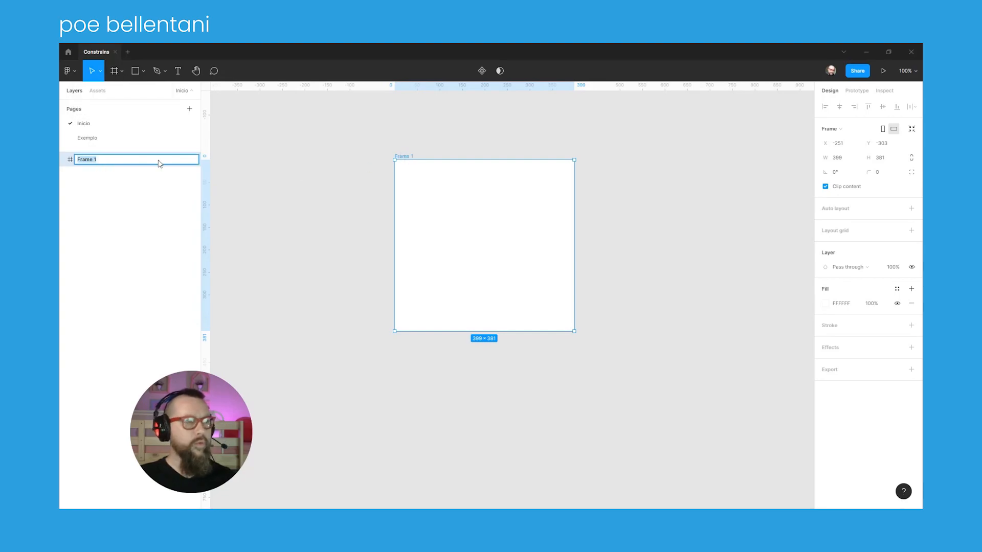
type("Dispositivo")
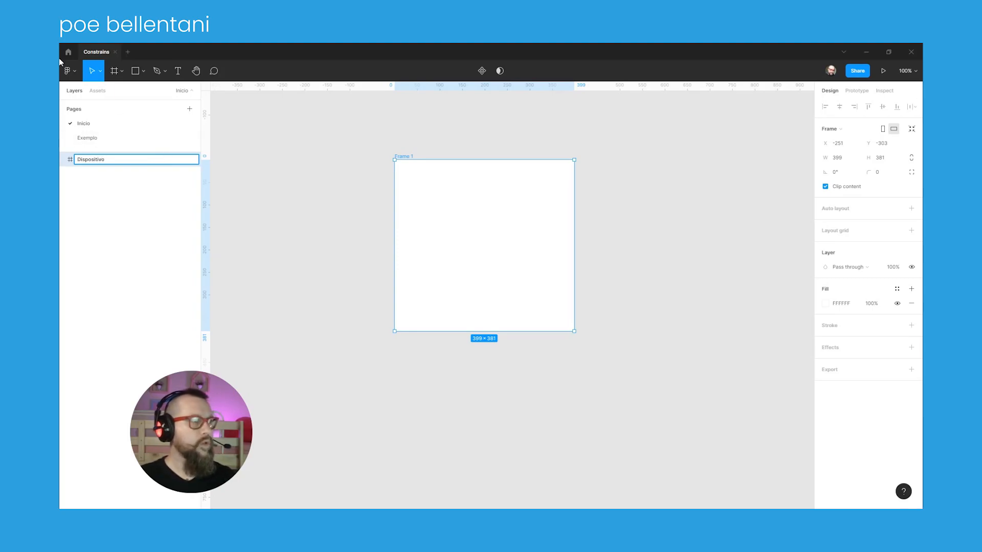
left_click(476, 124)
left_click(407, 156)
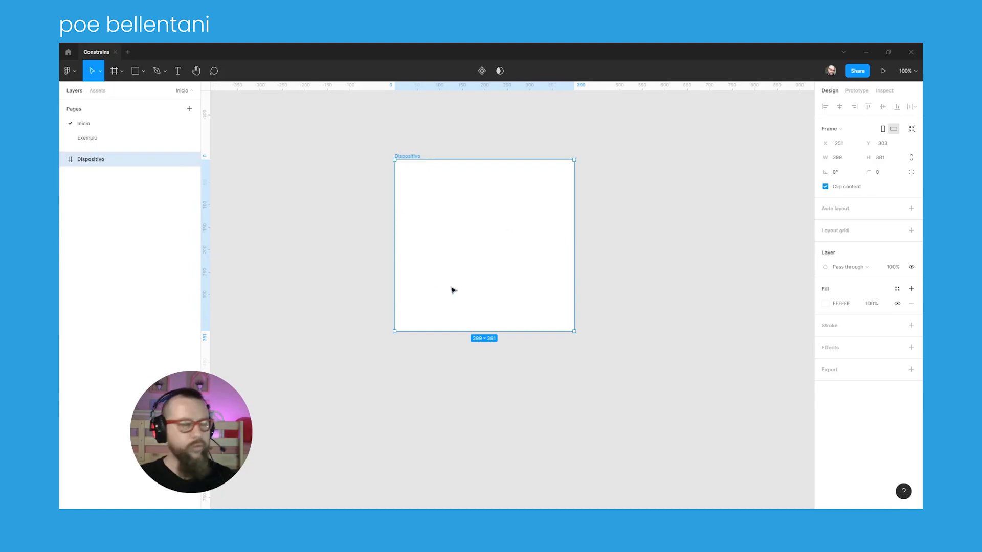
Draw a circle about 93 by 93 inside the Dispositivo frame and place it near the upper-left corner, about X 66, Y 48
key("o")
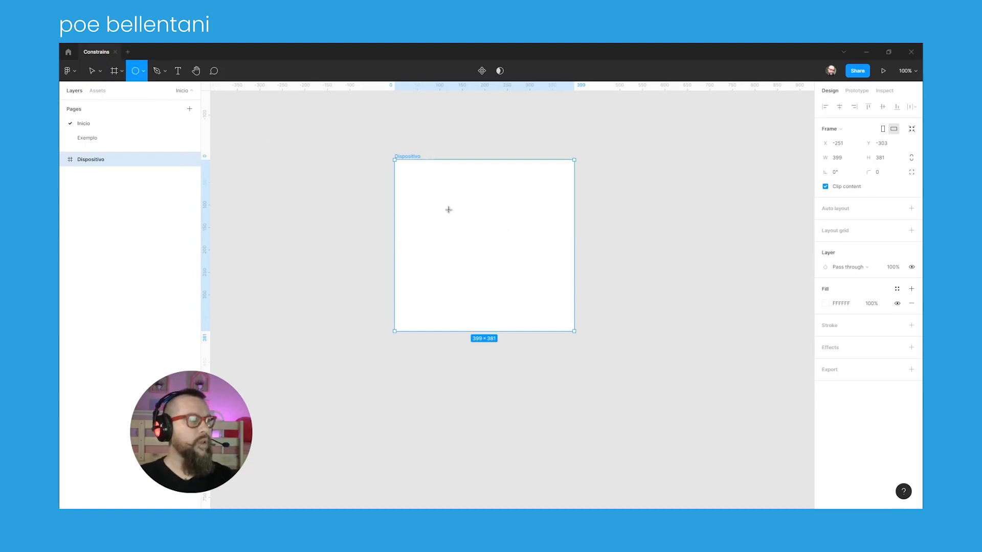
left_click_drag(453, 217, 485, 255)
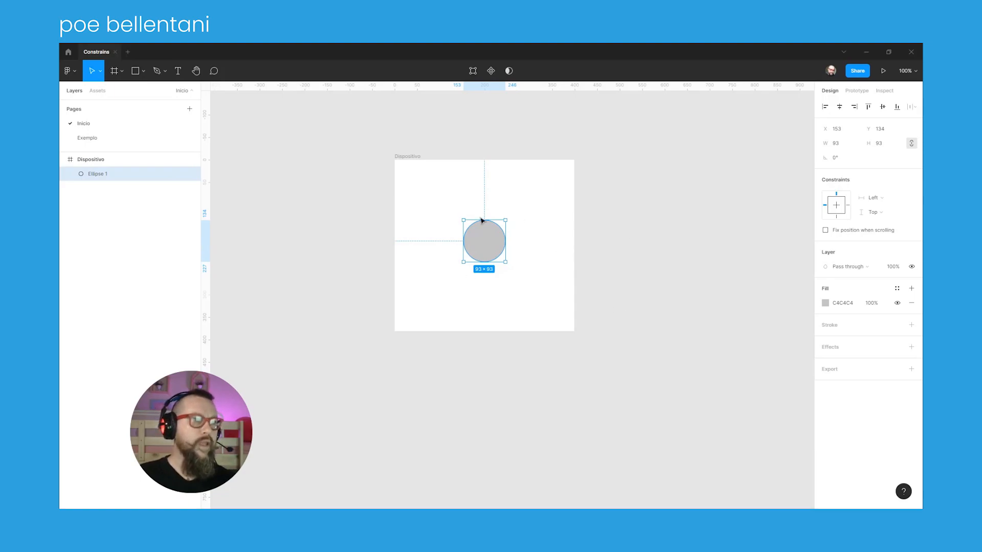
left_click_drag(484, 241, 438, 201)
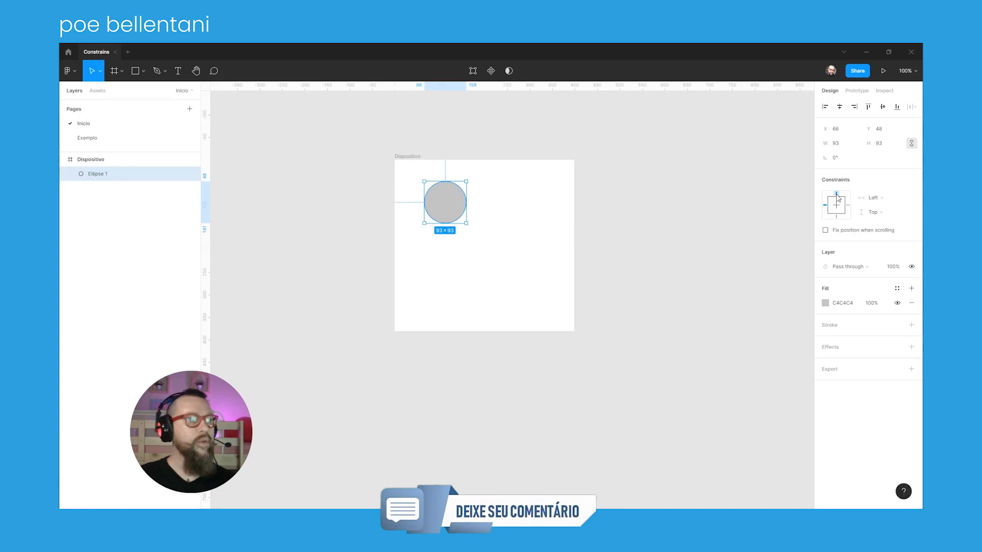
Enlarge the Dispositivo frame to about 413 by 412 to test the circle's default constraints
left_click(408, 155)
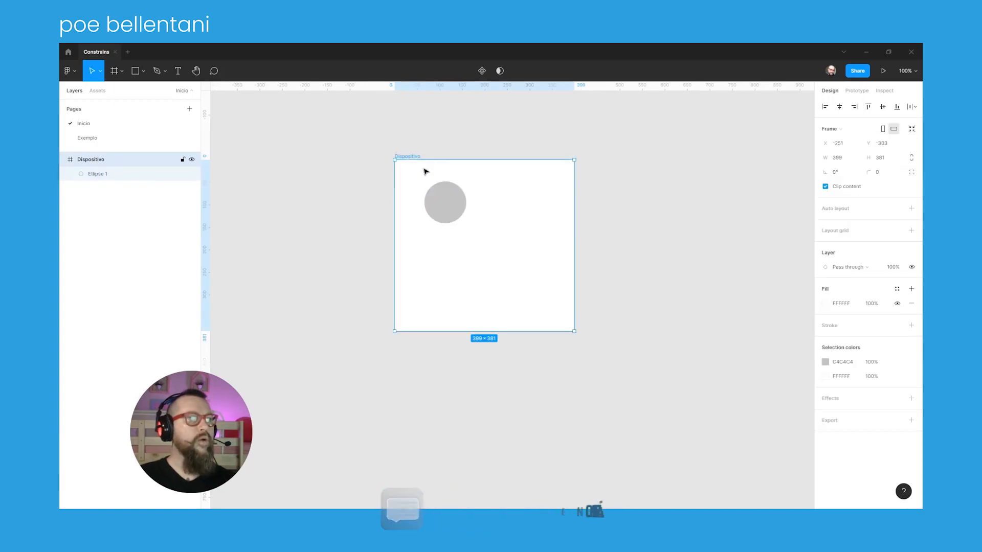
mouse_move(575, 332)
left_mouse_down()
mouse_move(520, 279)
mouse_move(588, 335)
mouse_move(545, 313)
mouse_move(580, 346)
left_mouse_up()
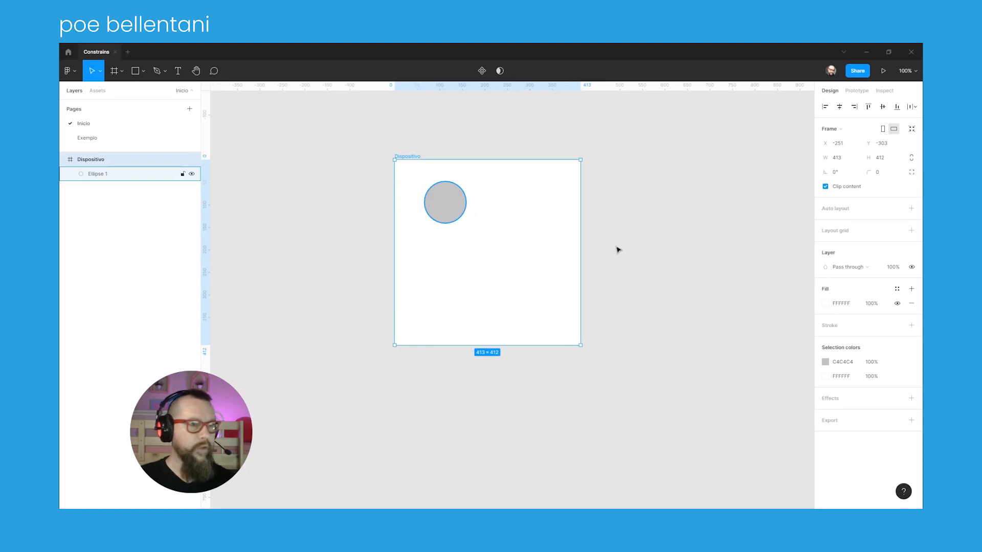
Set the circle's horizontal constraint to Right, keeping its vertical constraint at Top
left_click(449, 208)
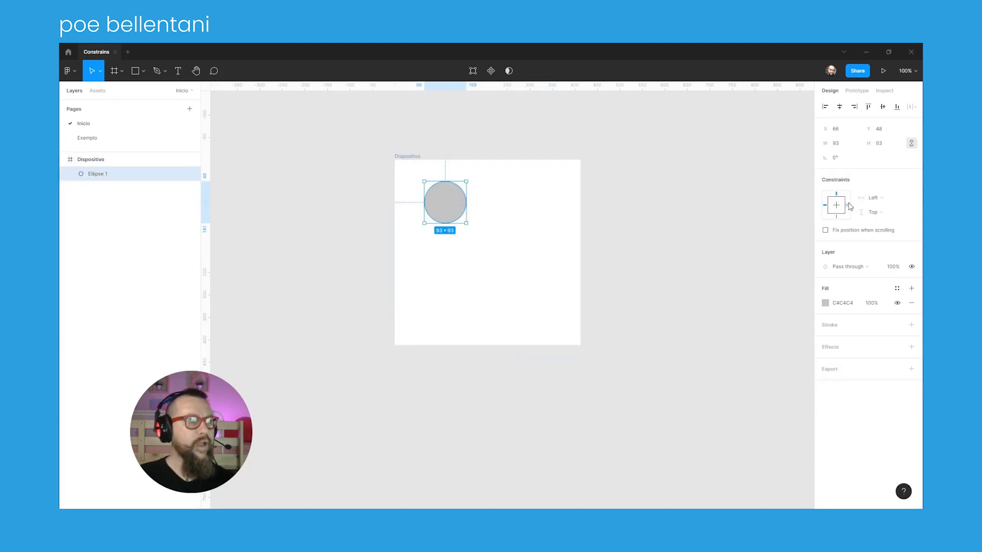
left_click(882, 202)
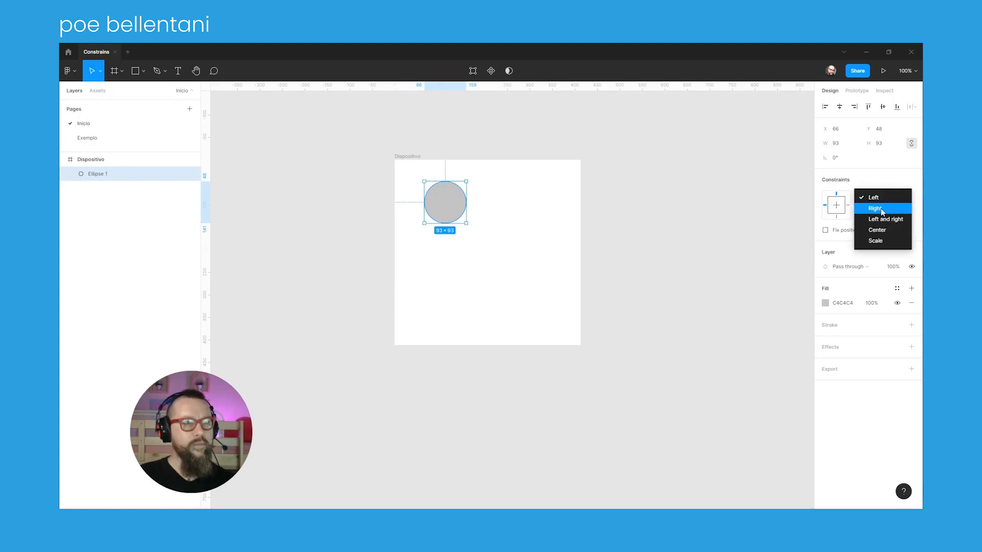
left_click(880, 208)
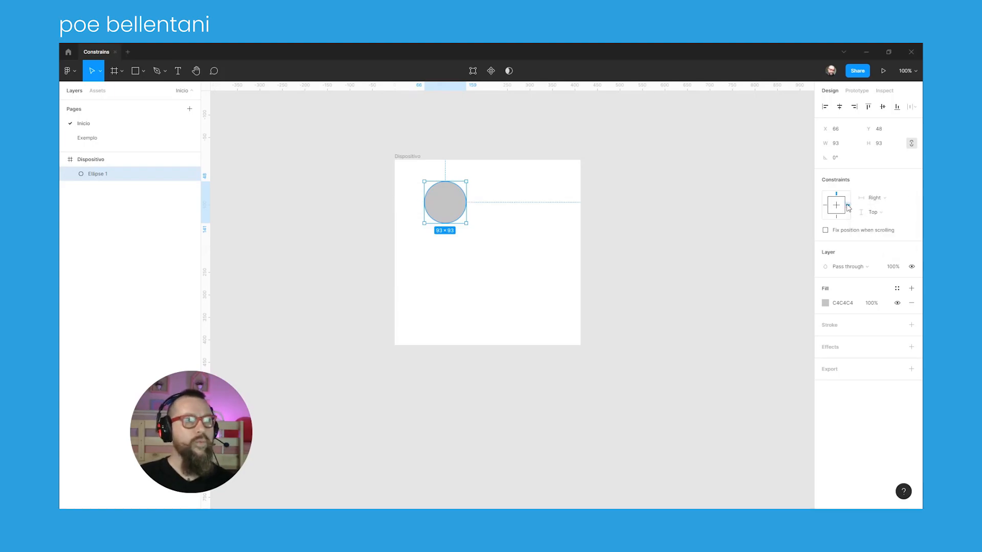
left_click(824, 205)
left_click(847, 206)
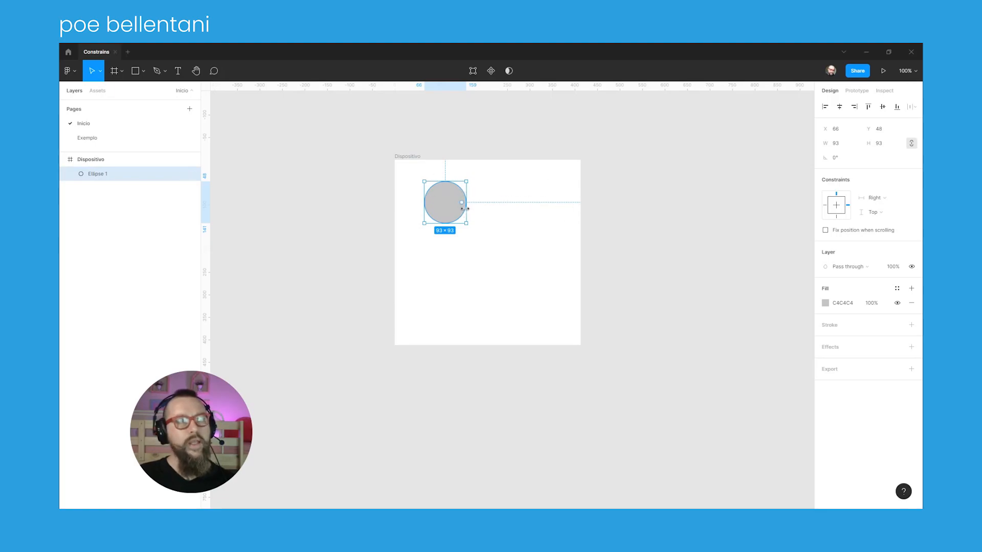
Enlarge the Dispositivo frame to about 574 by 452, and narrow it again to test the Right constraint
left_click(412, 157)
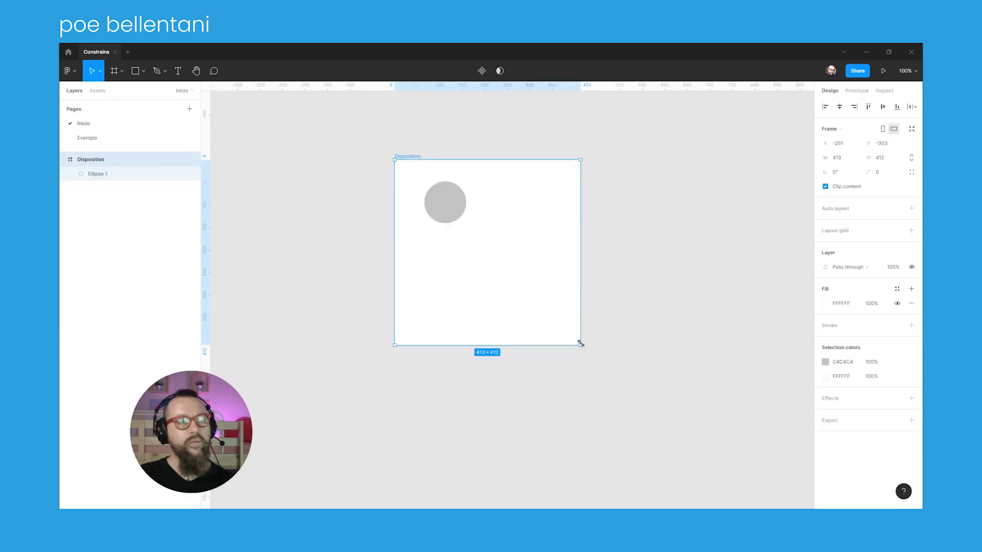
left_click_drag(580, 344, 653, 363)
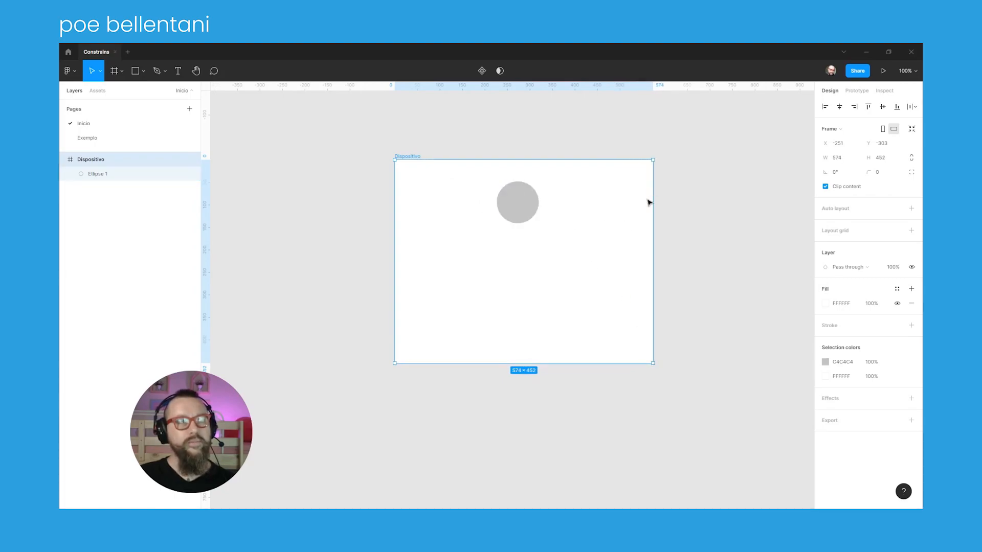
left_click_drag(647, 220, 572, 276)
Set the circle's horizontal constraint to Left and widen the Dispositivo frame to about 477
left_click(447, 211)
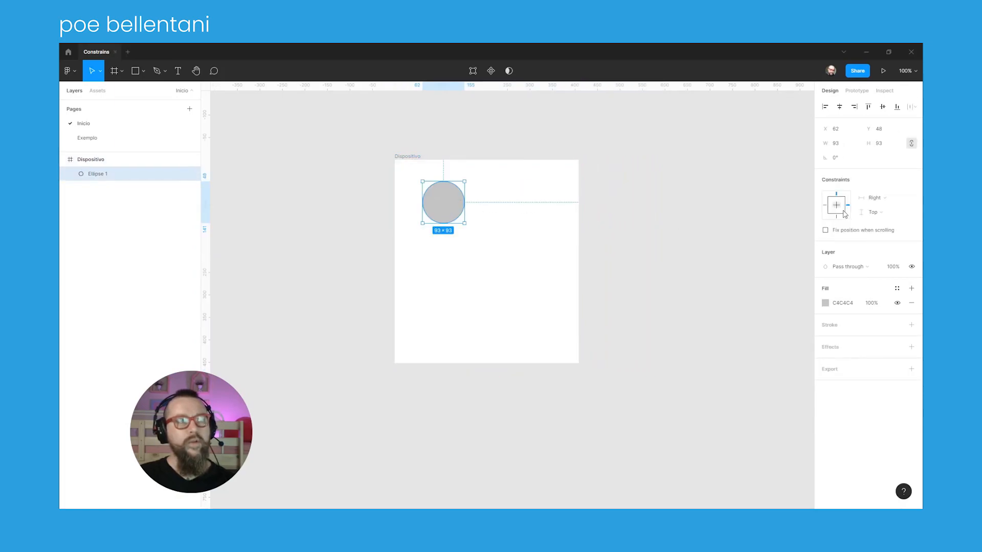
left_click(825, 205)
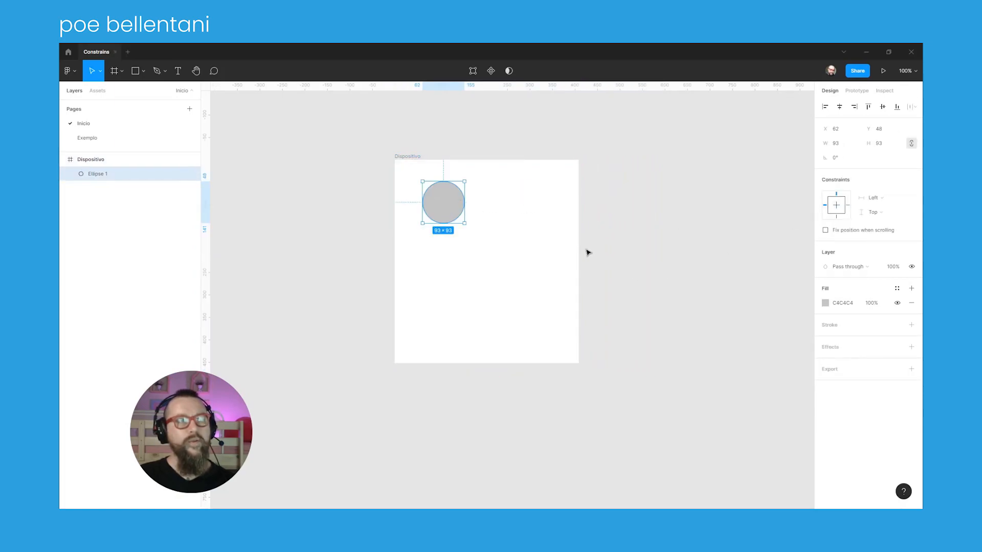
left_click(404, 158)
left_click_drag(576, 253, 599, 249)
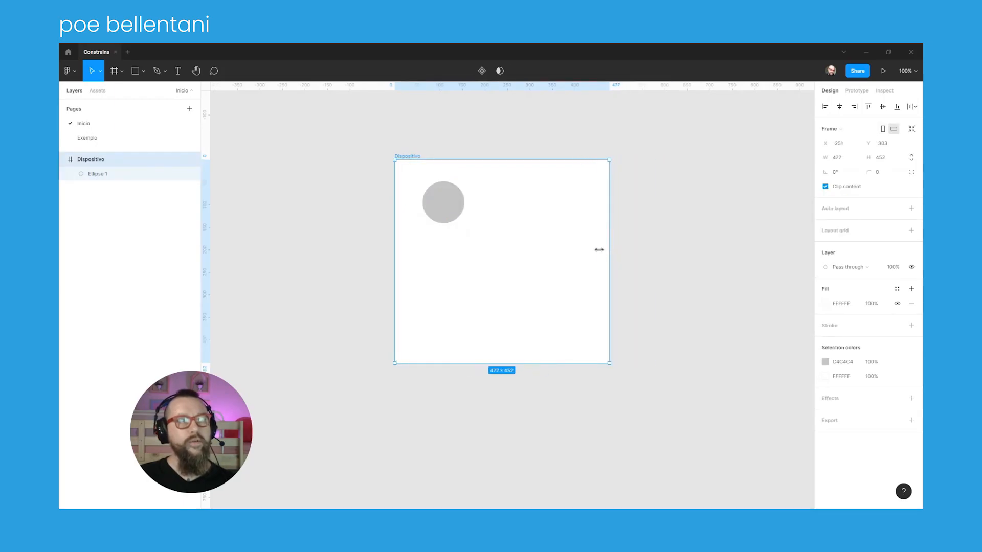
Set the circle's vertical constraint to Bottom and extend the Dispositivo frame's height to about 625
left_click(444, 205)
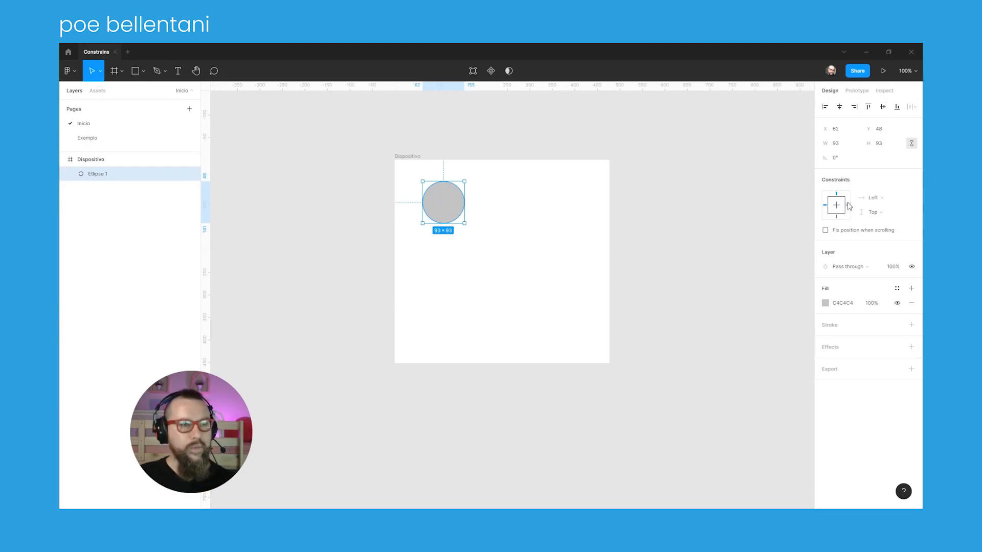
left_click(836, 217)
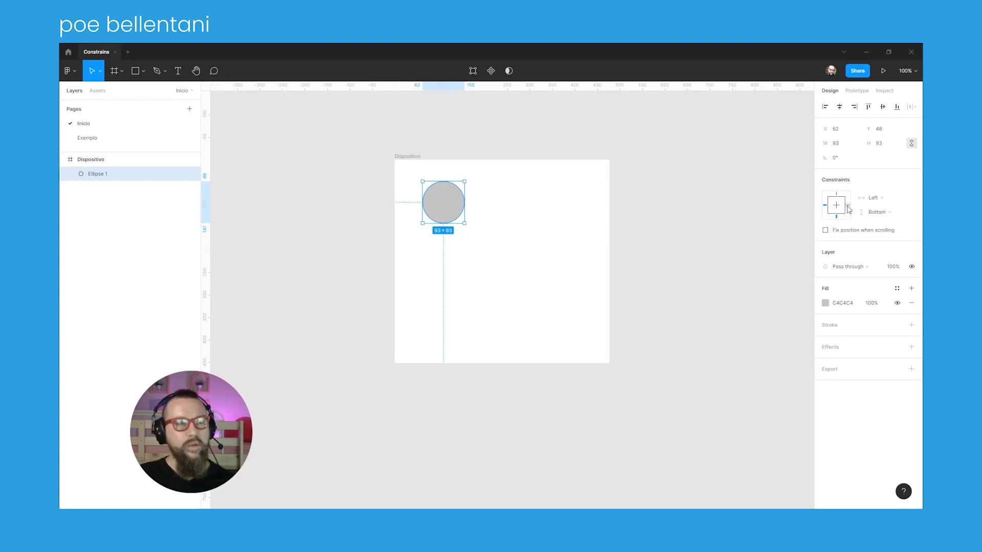
left_click(405, 164)
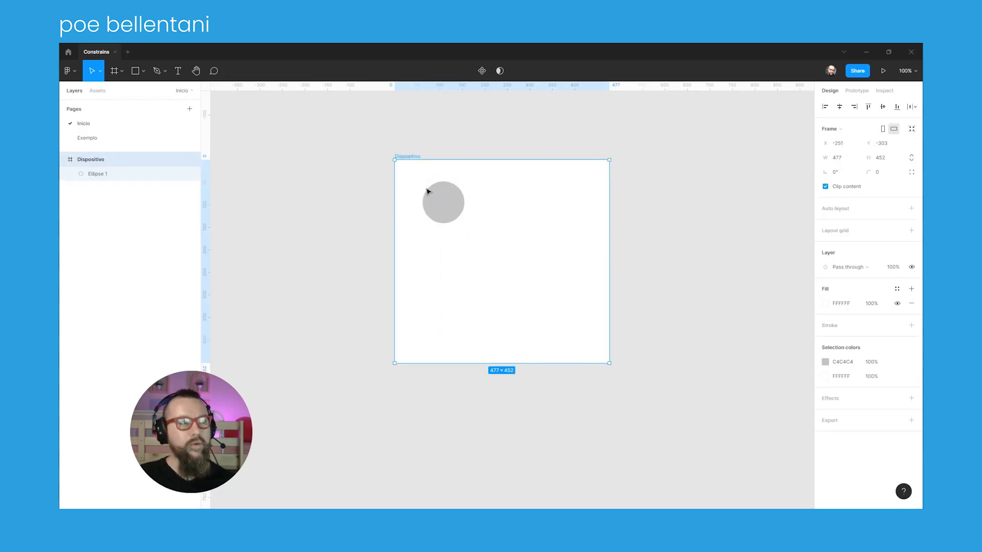
left_click_drag(514, 361, 515, 441)
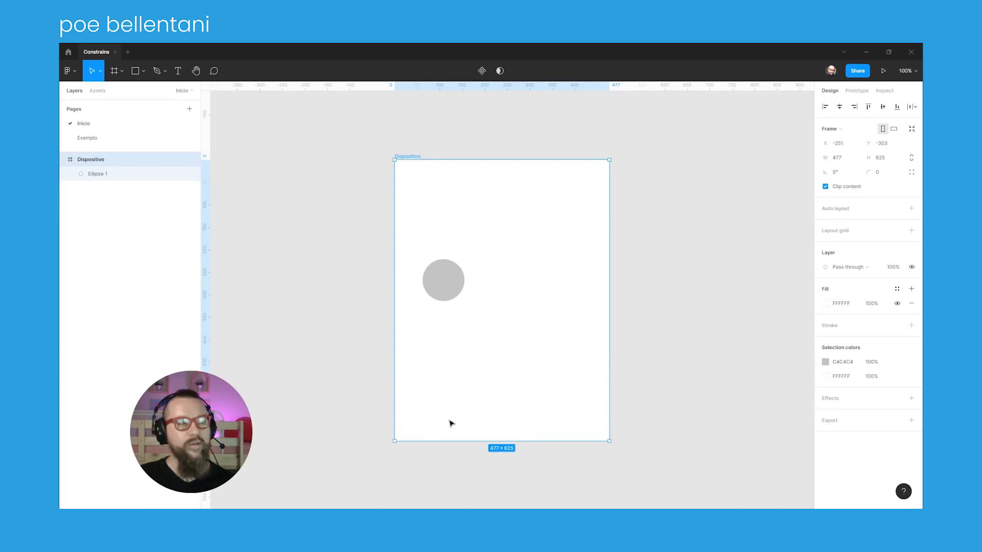
Check the circle's constraints and shorten the Dispositivo frame to a height of about 415
left_click(459, 284)
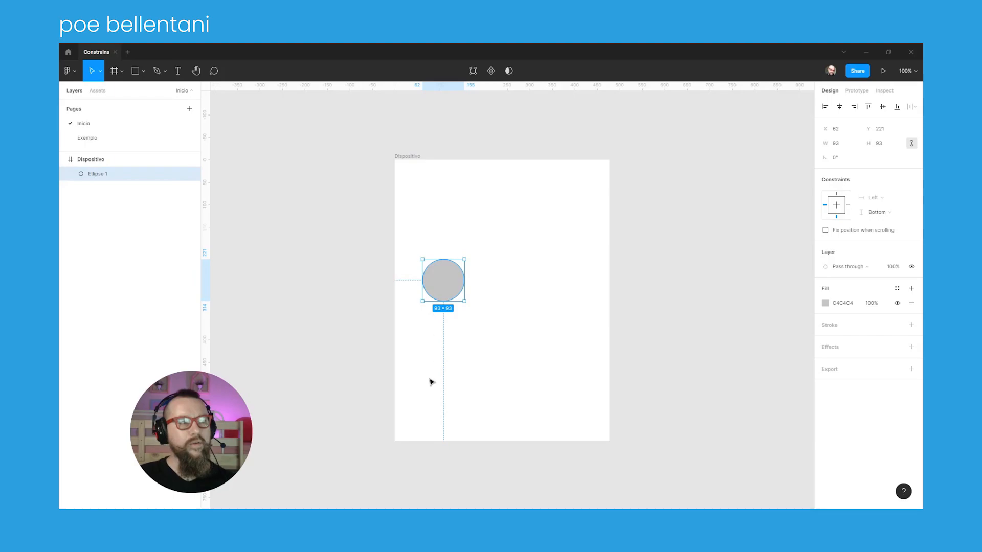
left_click(404, 156)
left_click_drag(493, 442, 481, 343)
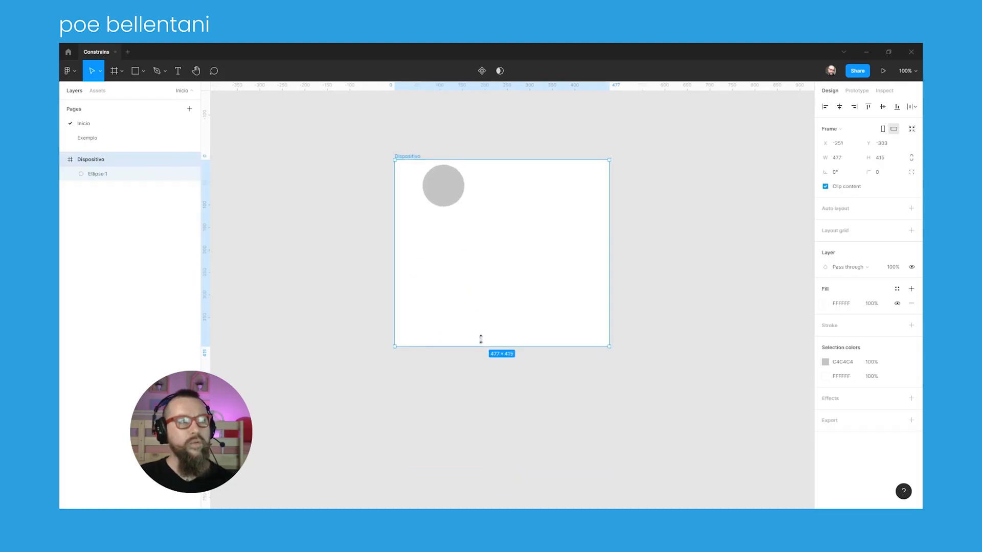
Move the circle to the centre of the Dispositivo frame, at X 192, Y 161, aligning it to the vertical centre
left_click(451, 198)
left_click_drag(446, 189, 504, 248)
left_click(883, 106)
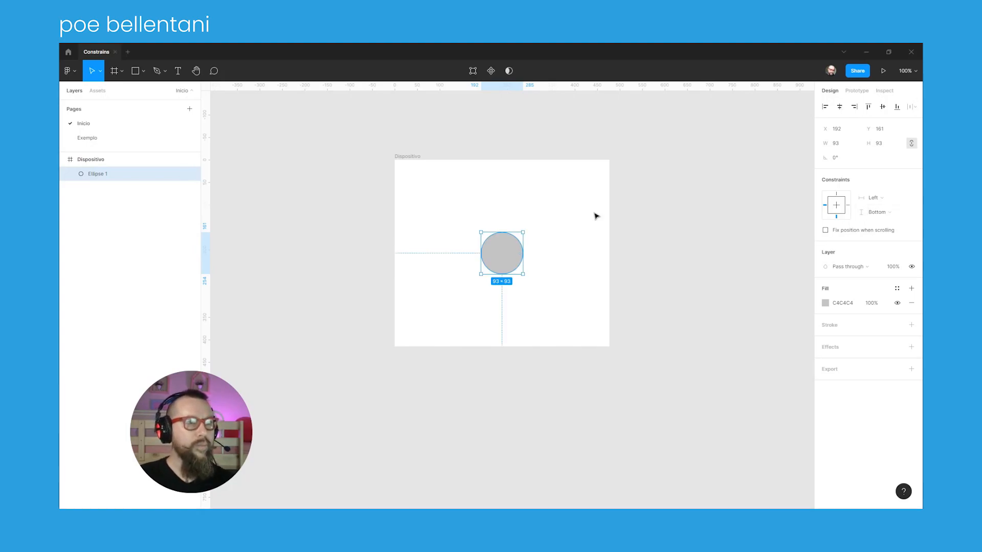
Widen the Dispositivo frame to test the centred circle's Left constraint, and undo the resize
left_click(409, 158)
left_click_drag(609, 248, 676, 258)
key("ctrl+z")
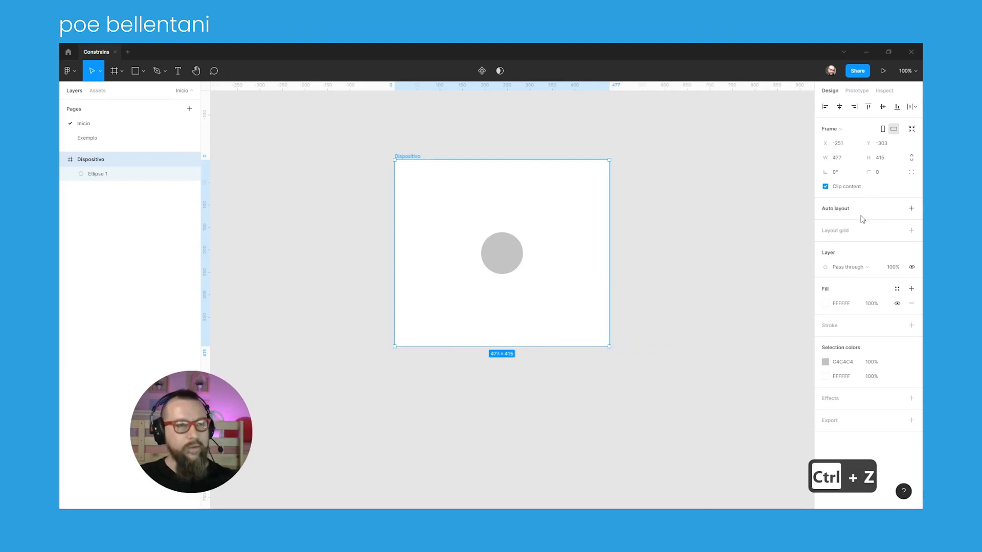
Change the centred circle's horizontal constraint to Right
left_click(501, 251)
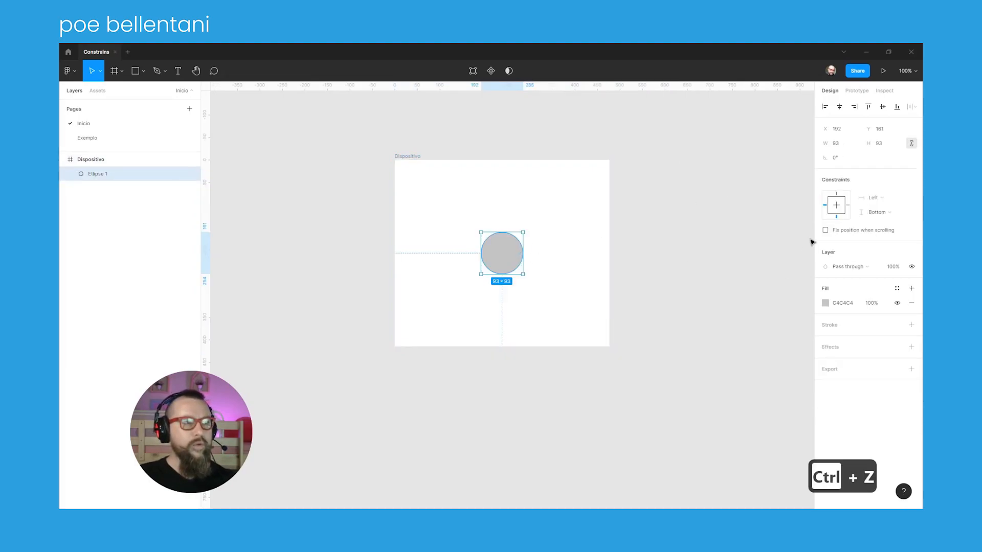
left_click(875, 200)
left_click(883, 208)
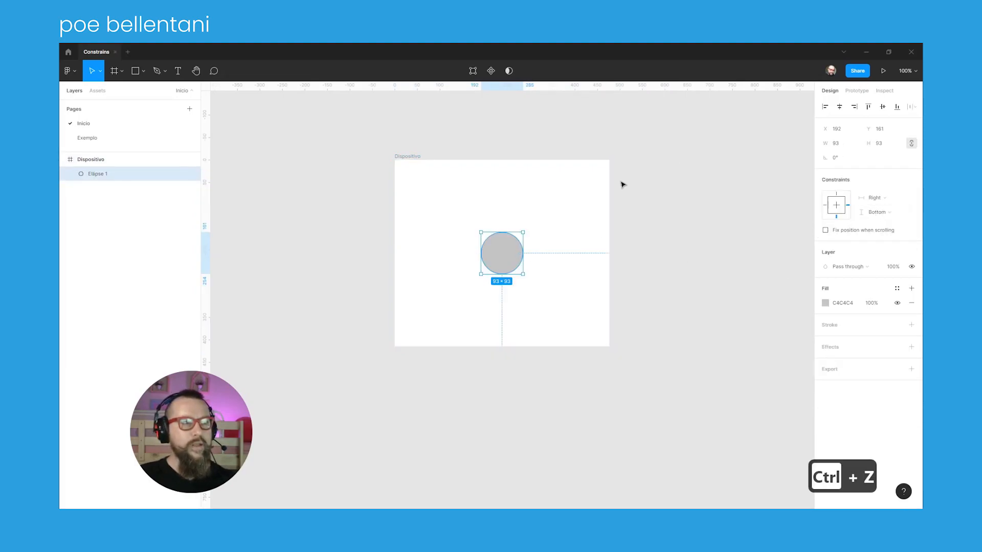
Widen the Dispositivo frame to about 685 to test the Right constraint, and undo the resize
left_click(412, 157)
left_click_drag(608, 248, 703, 256)
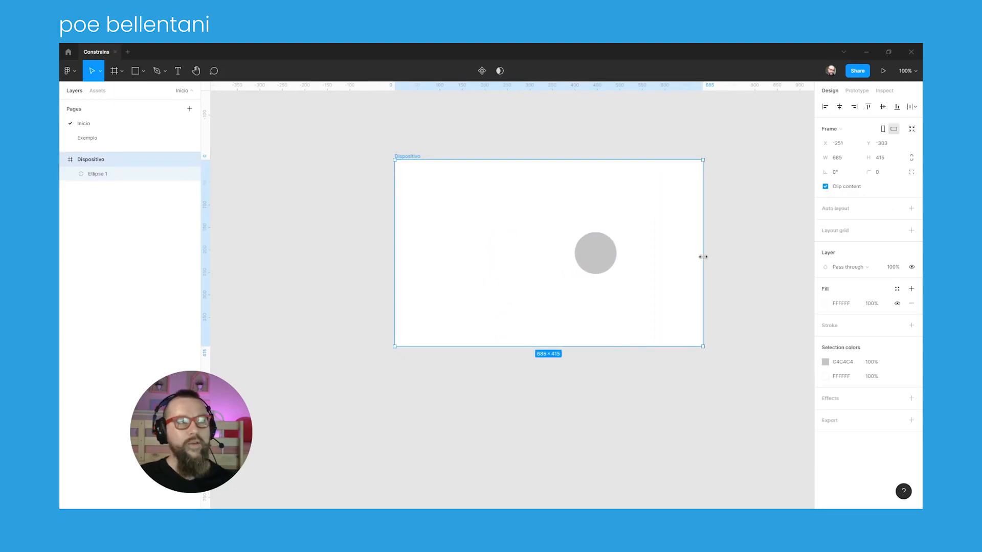
key("ctrl+z")
Set the circle's horizontal constraint to Center and widen the Dispositivo frame to about 726
left_click(510, 245)
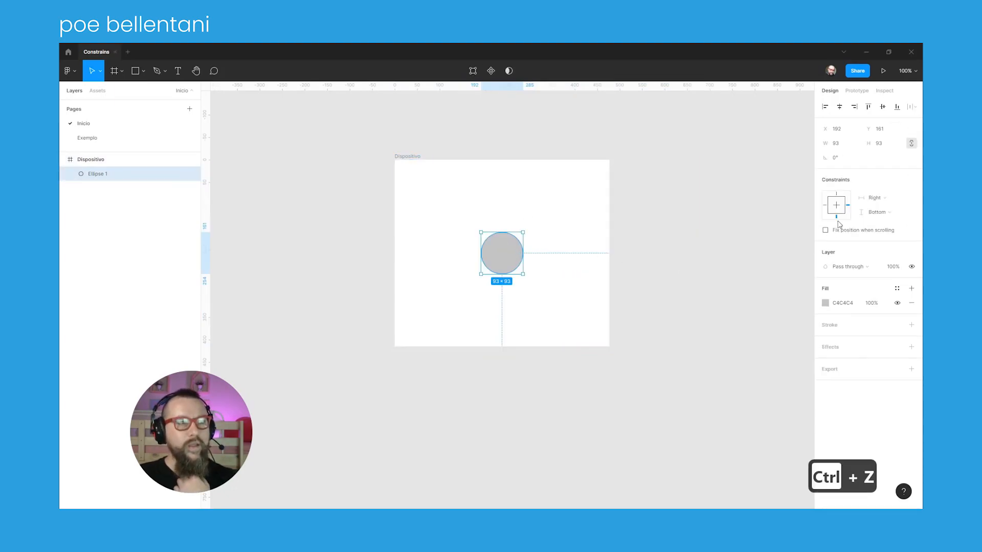
left_click(873, 201)
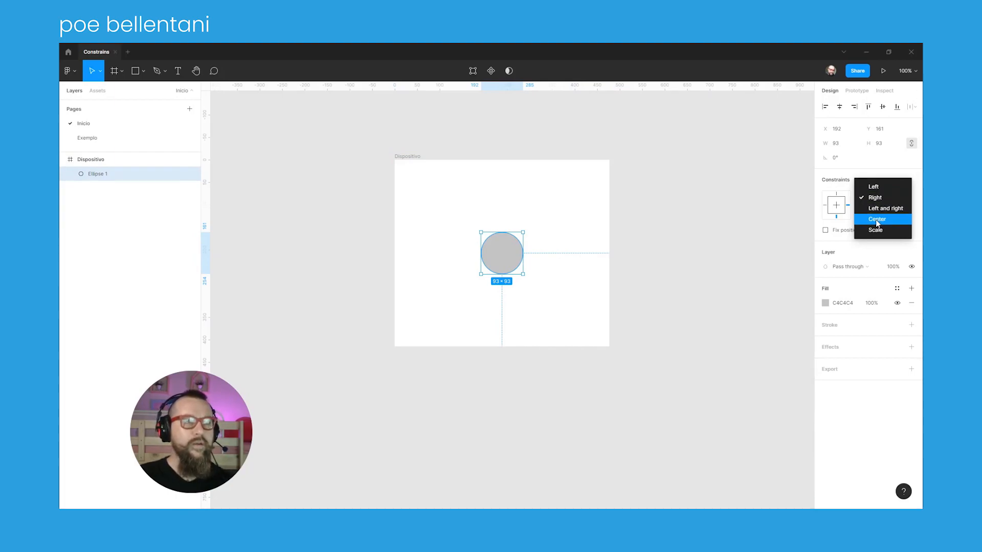
left_click(876, 220)
left_click(403, 156)
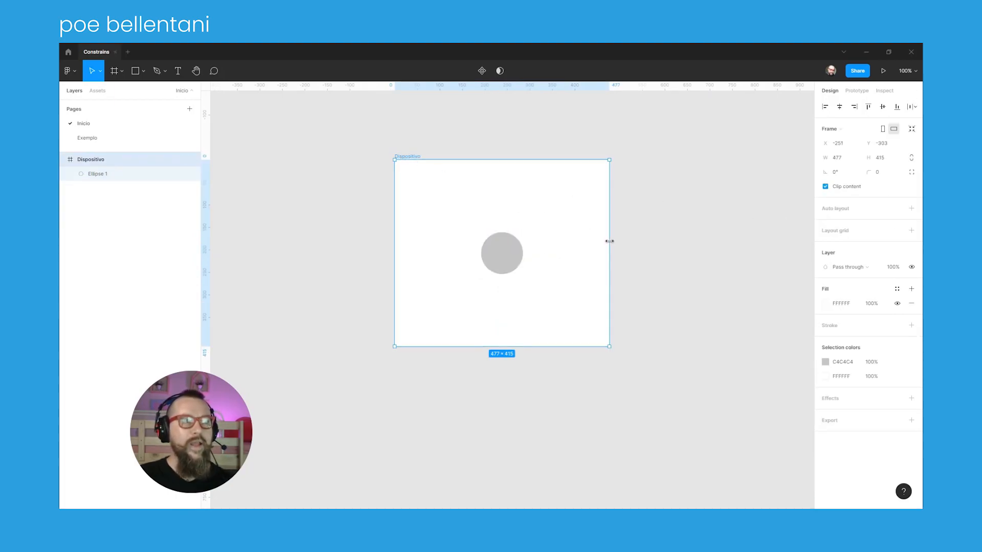
left_click_drag(609, 240, 722, 254)
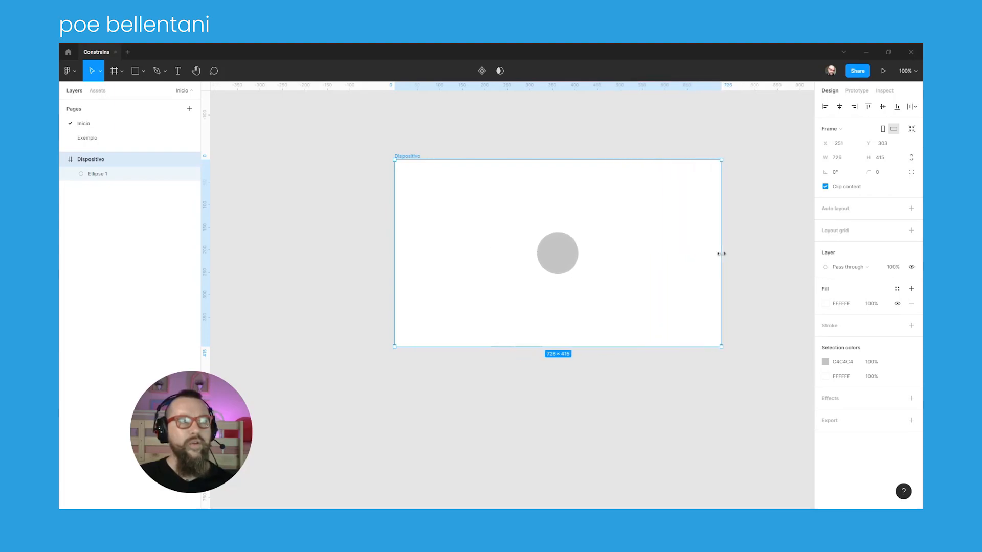
Extend the Dispositivo frame's height to test the circle's Bottom constraint, and undo the resize
left_click(565, 256)
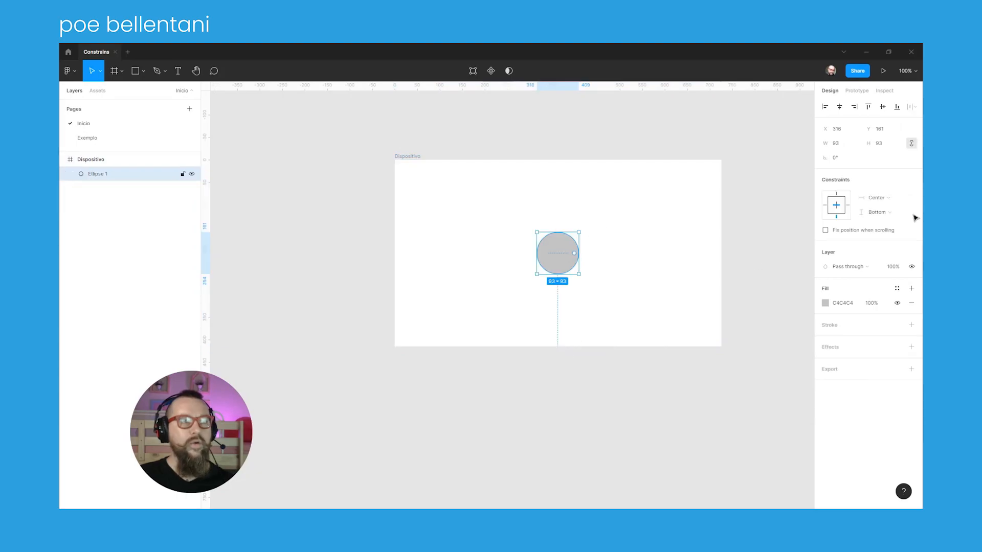
left_click(435, 171)
left_click_drag(567, 347, 571, 412)
key("ctrl+z")
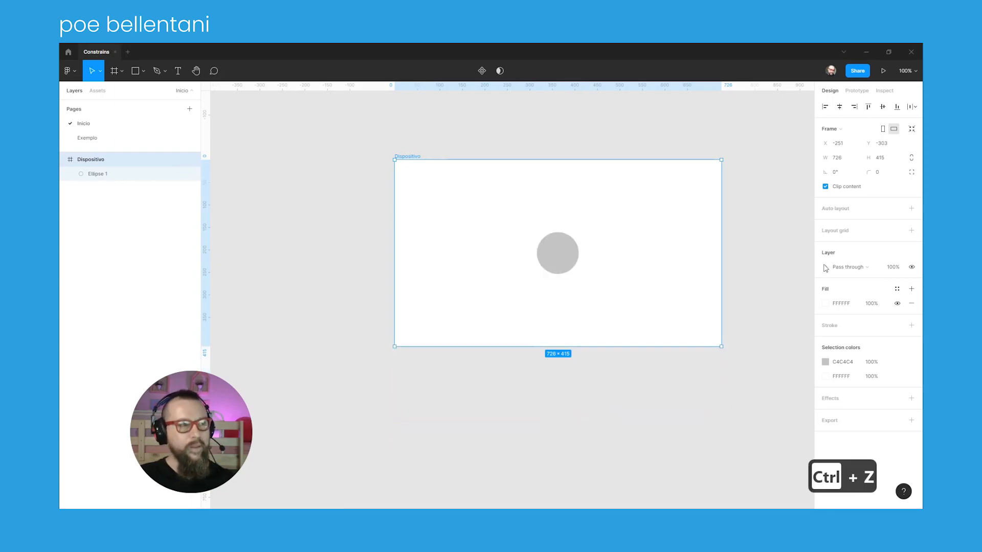
Set the circle's vertical constraint to Center
left_click(573, 260)
left_click(886, 213)
left_click(884, 234)
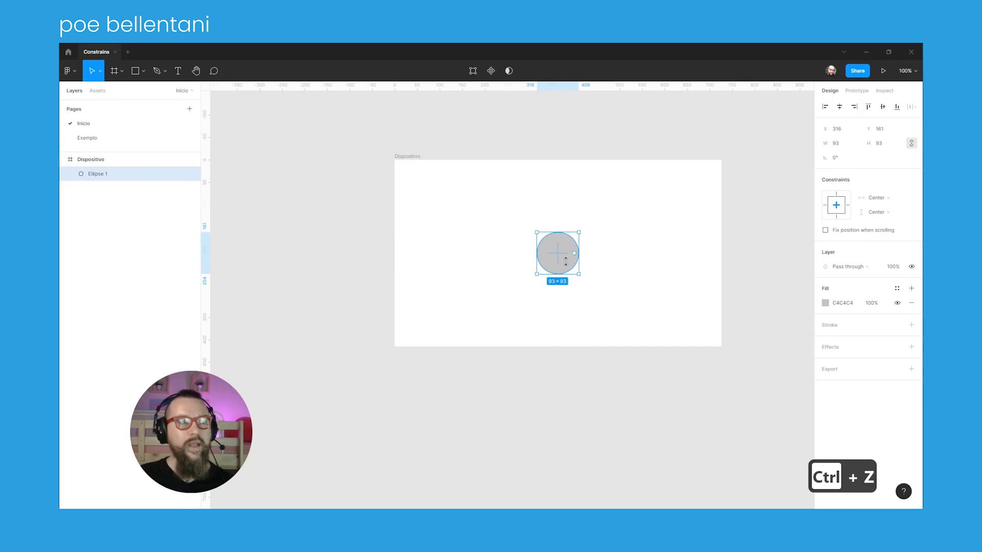
Shrink the Dispositivo frame to about 375 × 367 to test the circle's Center constraints in both directions
left_click(409, 157)
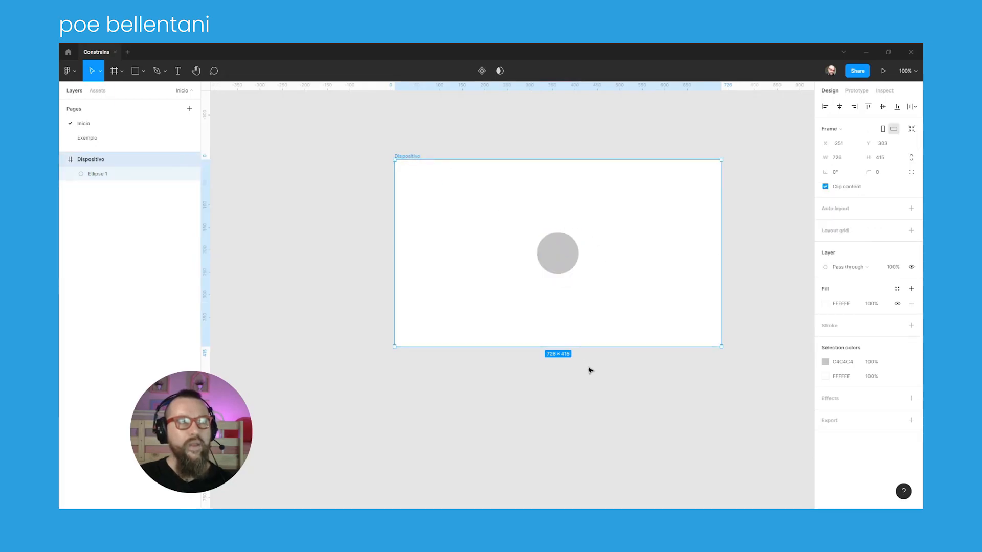
mouse_move(581, 346)
left_mouse_down()
mouse_move(576, 417)
mouse_move(568, 334)
left_mouse_up()
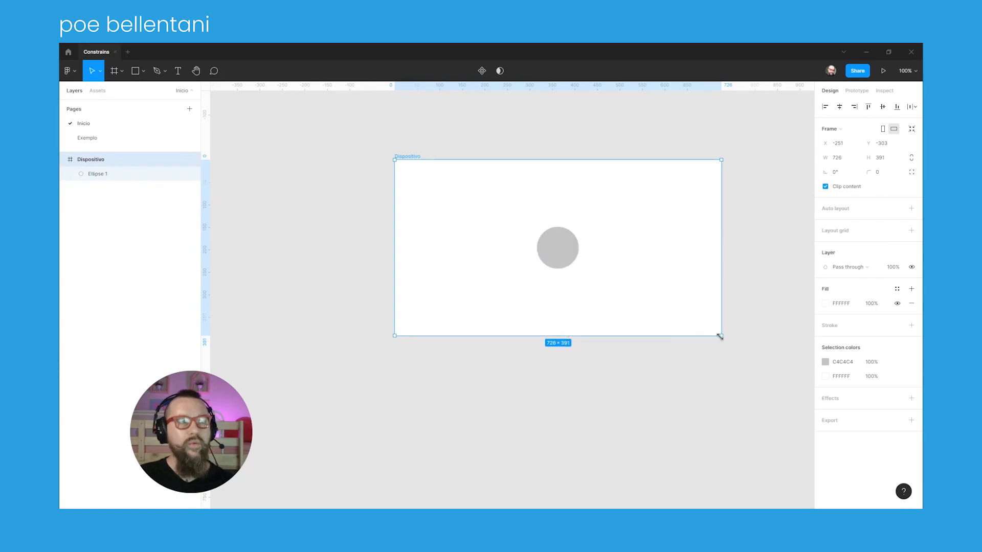
left_click_drag(723, 336, 563, 324)
Set the circle's horizontal constraint to Left and right
left_click(481, 243)
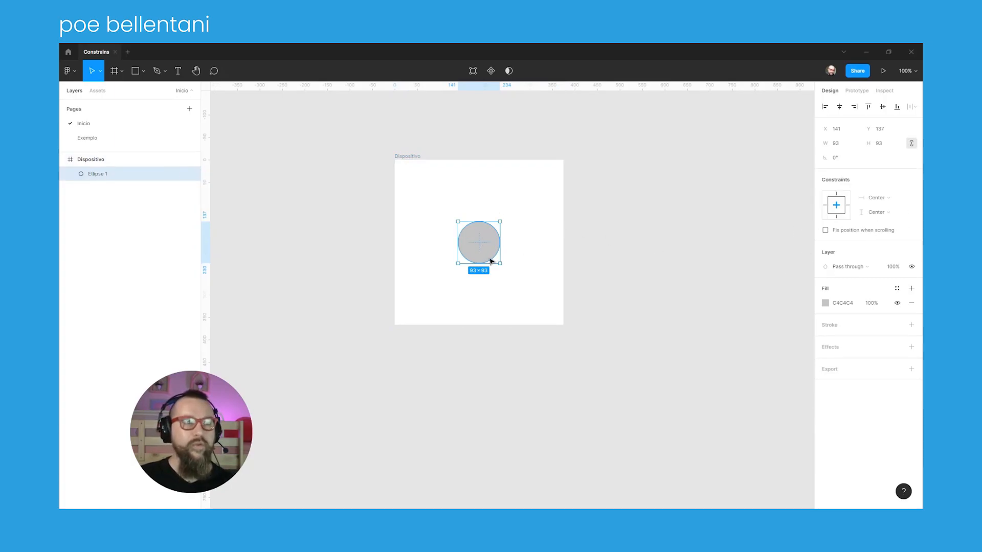
left_click(881, 198)
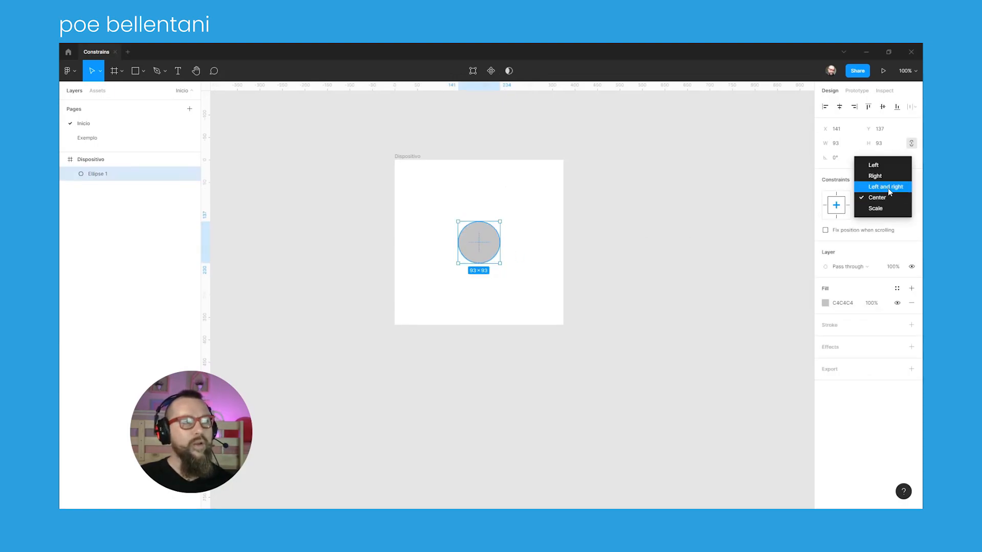
left_click(888, 188)
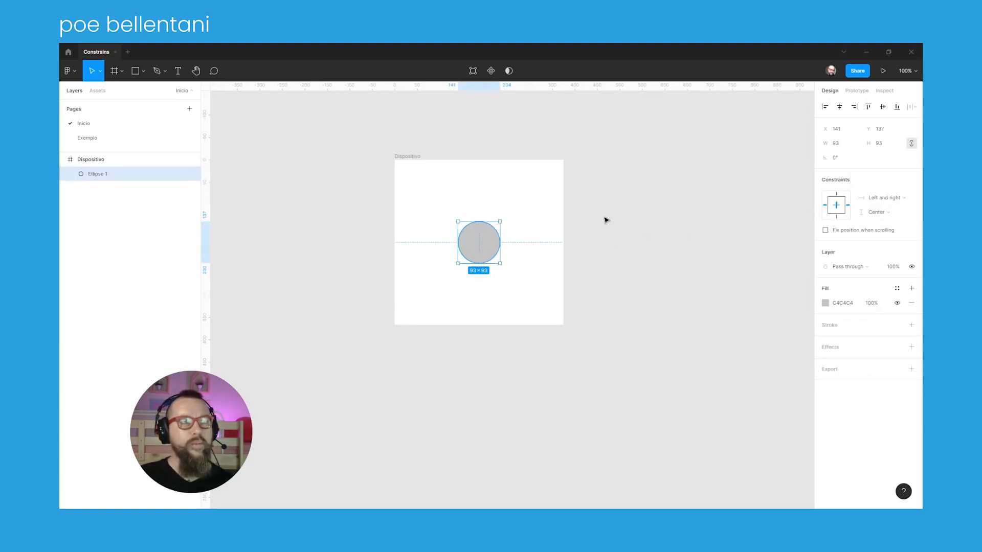
Widen the Dispositivo frame to test the circle's Left and right constraint, and undo the resize
left_click(404, 157)
left_click_drag(562, 233, 661, 247)
key("ctrl+z")
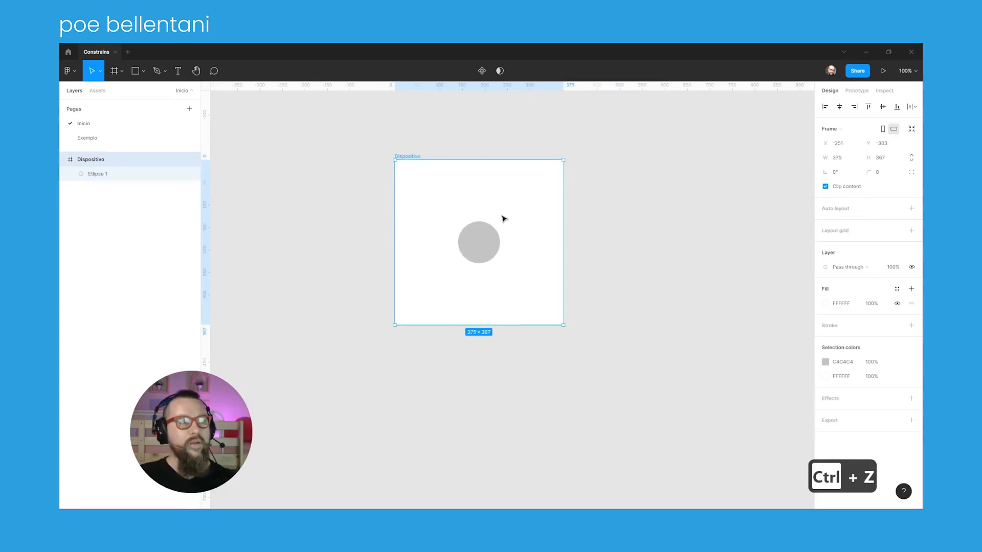
Set the circle's vertical constraint to Top and bottom
left_click(468, 260)
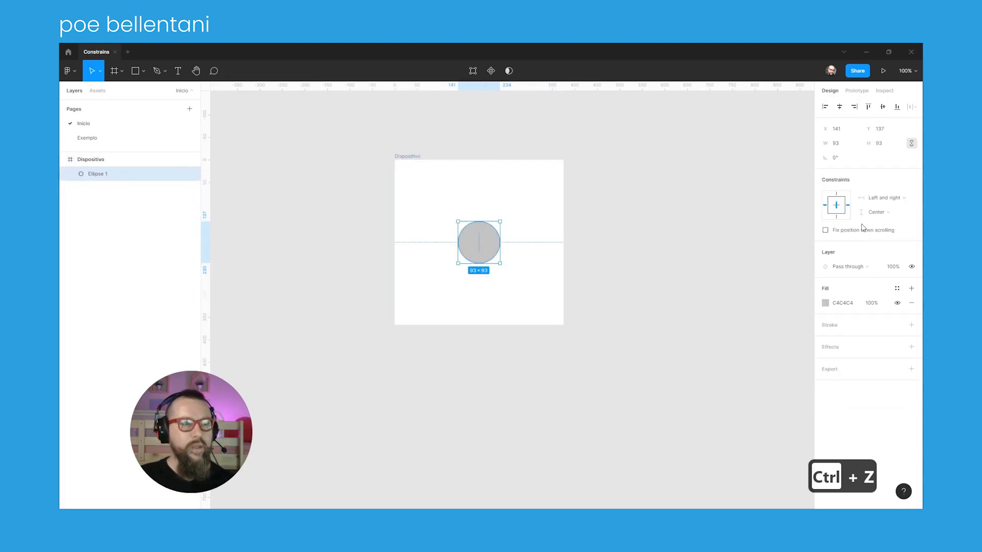
left_click(875, 212)
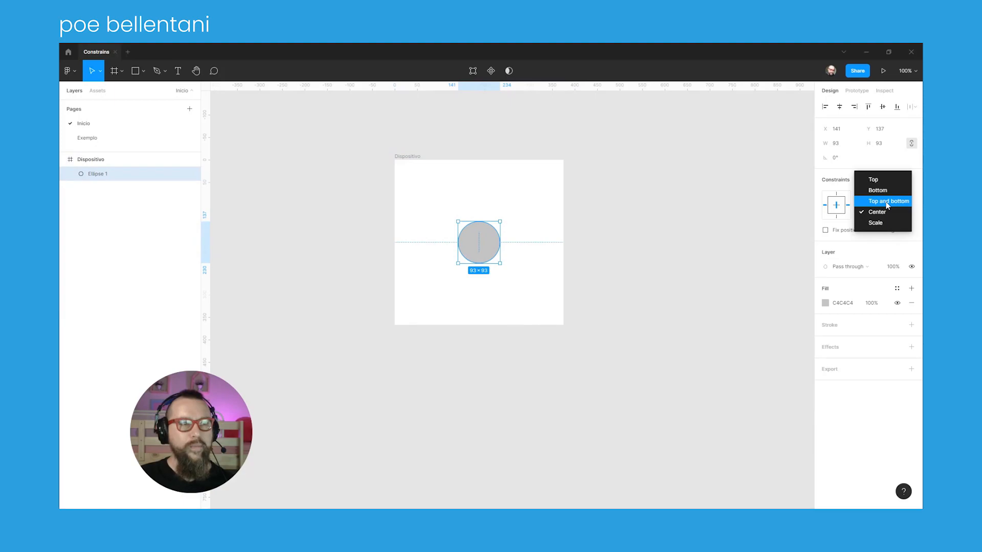
left_click(886, 201)
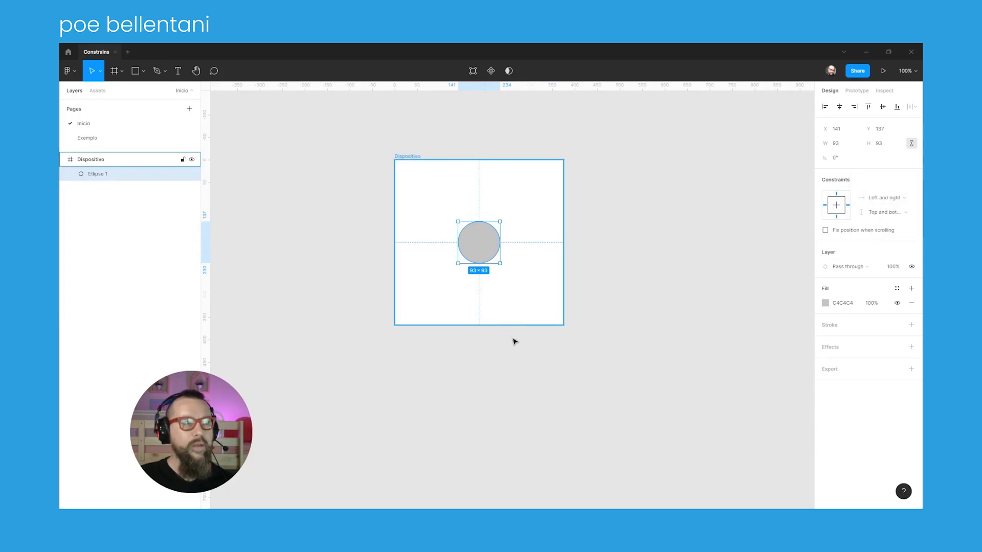
Enlarge the Dispositivo frame to about 530 × 499 to test how the circle stretches, and undo the resizing
left_click(519, 320)
left_click_drag(524, 325, 522, 386)
left_click_drag(561, 292, 633, 301)
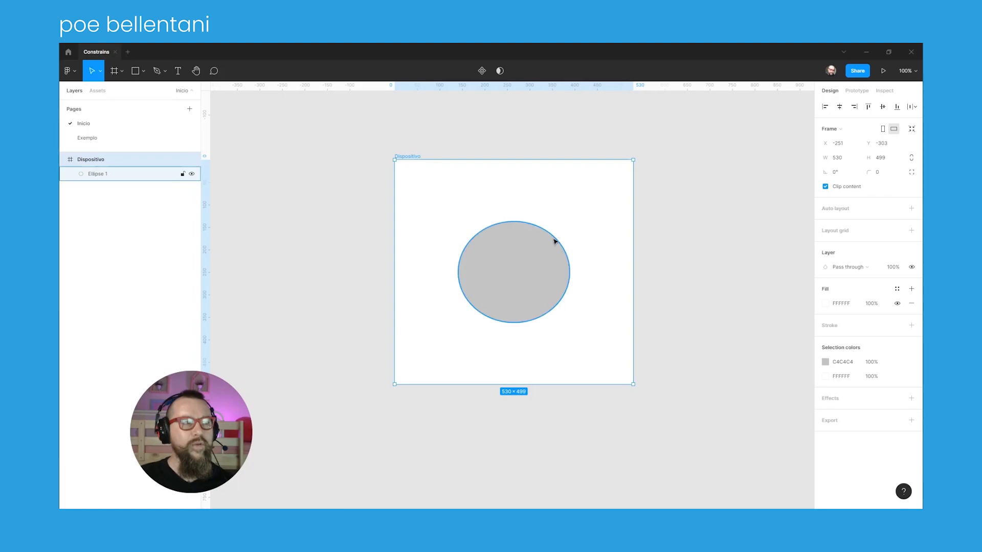
left_click(527, 272)
key("ctrl+z")
key("ctrl+z")
key("ctrl+z")
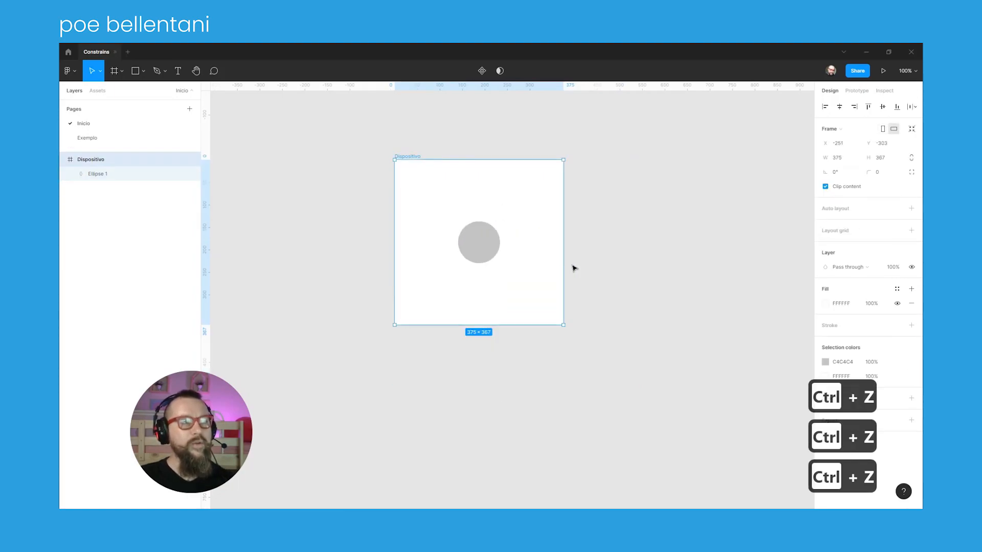
Set the circle's horizontal and vertical constraints to Scale
left_click(491, 250)
left_click(894, 200)
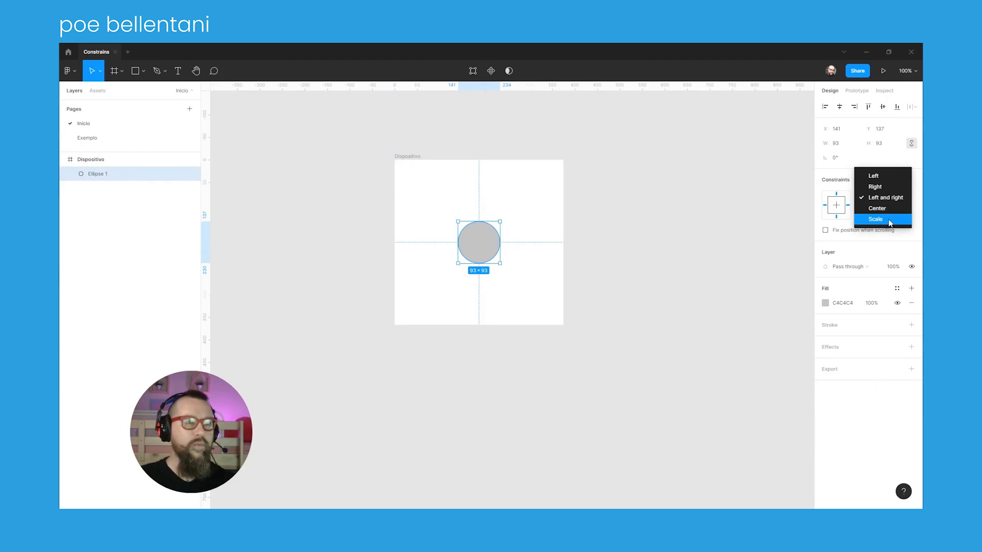
left_click(890, 221)
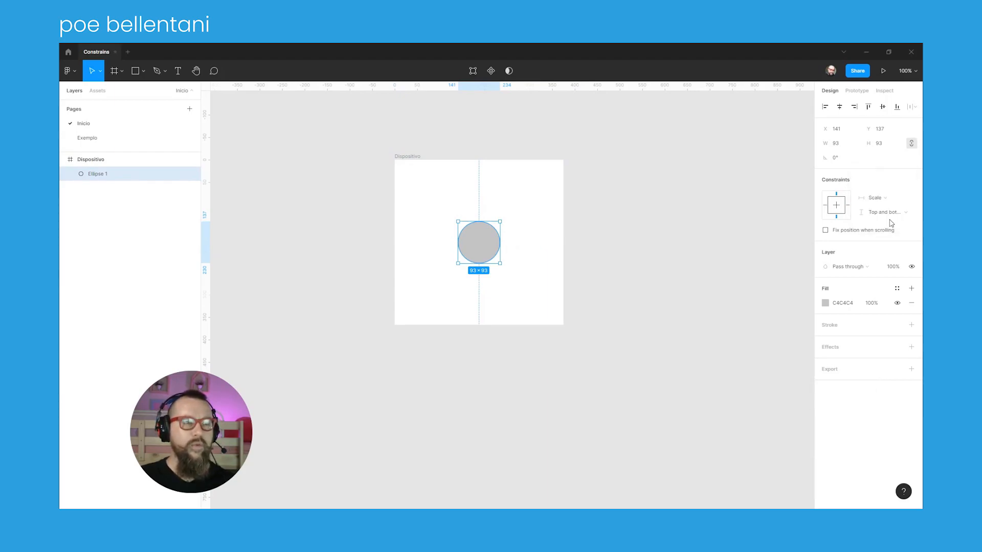
left_click(885, 212)
left_click(884, 232)
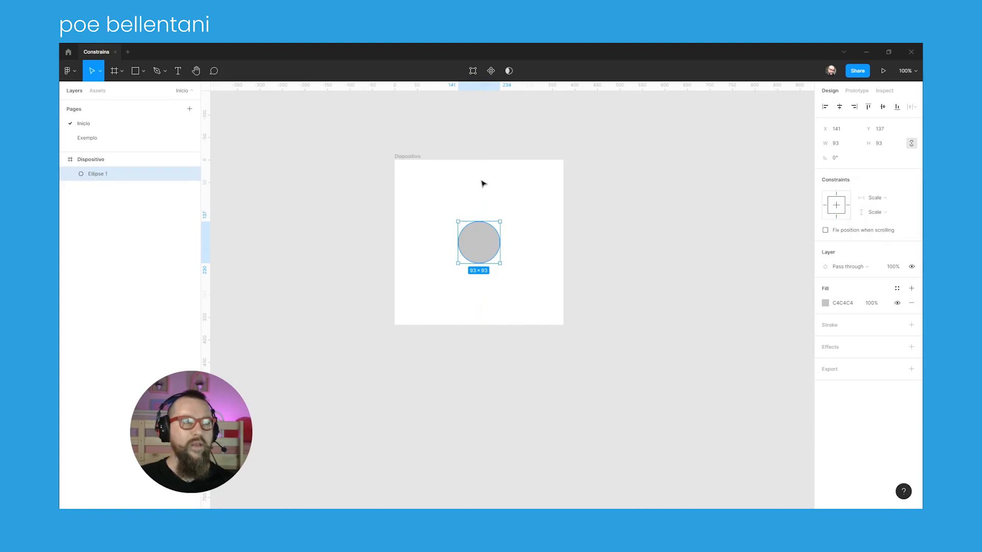
Shrink the Dispositivo frame in both directions to test the circle's Scale constraints, and undo the resize
left_click(401, 156)
left_click_drag(564, 325, 516, 295)
left_click_drag(496, 255, 494, 241)
key("ctrl+z")
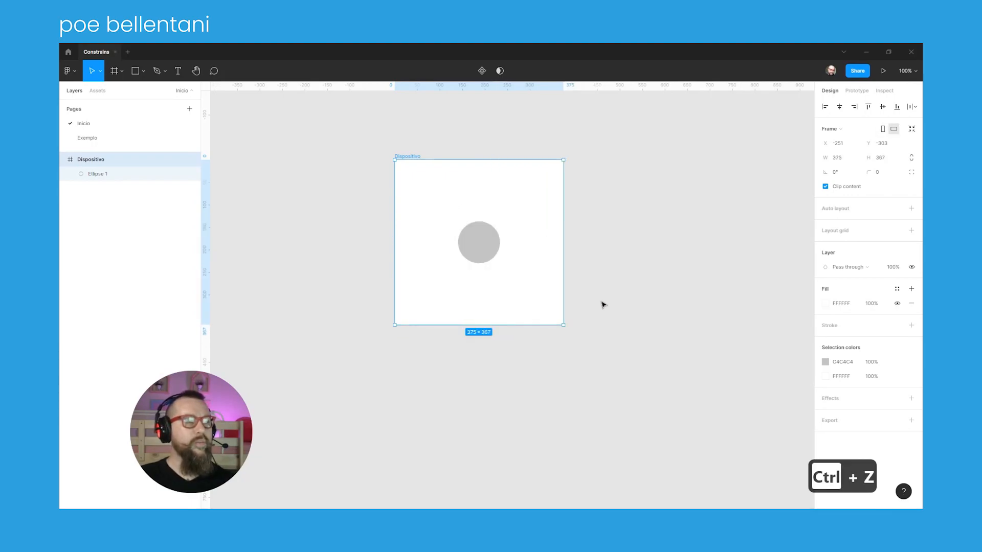
Enlarge the Dispositivo frame to a height of about 443, then try a width of about 283 and undo that narrowing
left_click_drag(563, 326, 567, 358)
left_click_drag(598, 322, 521, 314)
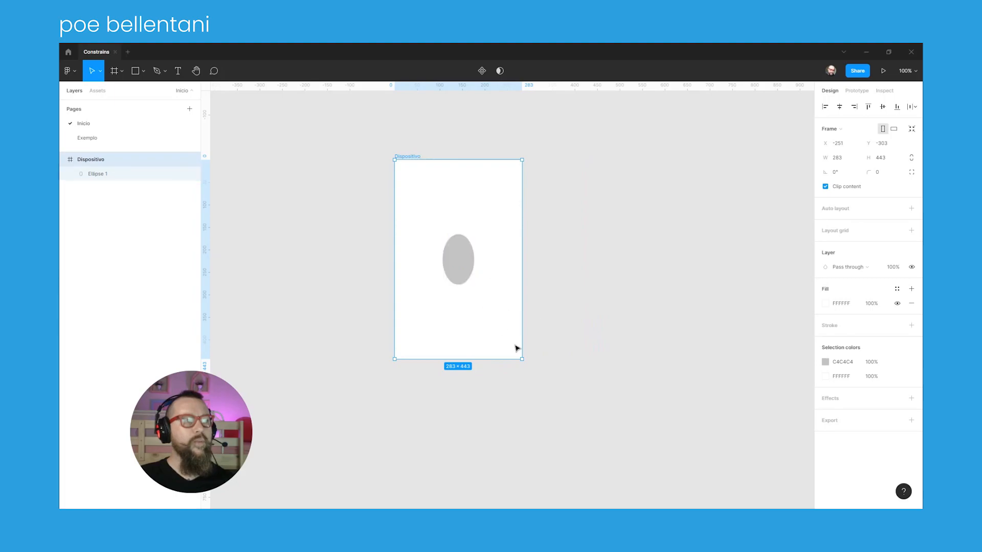
key("ctrl+z")
left_click(497, 278)
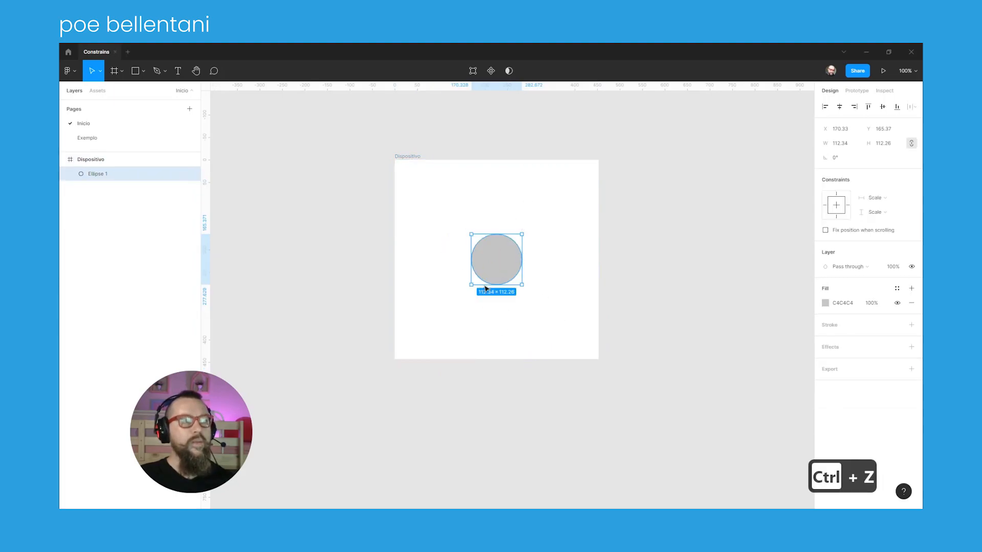
left_click(618, 264)
left_click(490, 264)
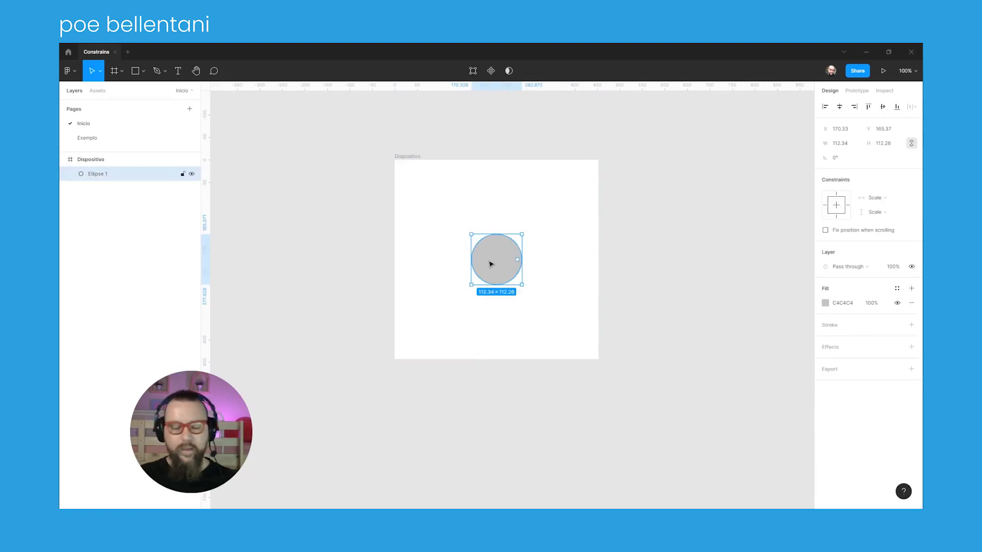
Draw a square of about 31 × 31 in the upper-left area of the Dispositivo frame
left_click(486, 200)
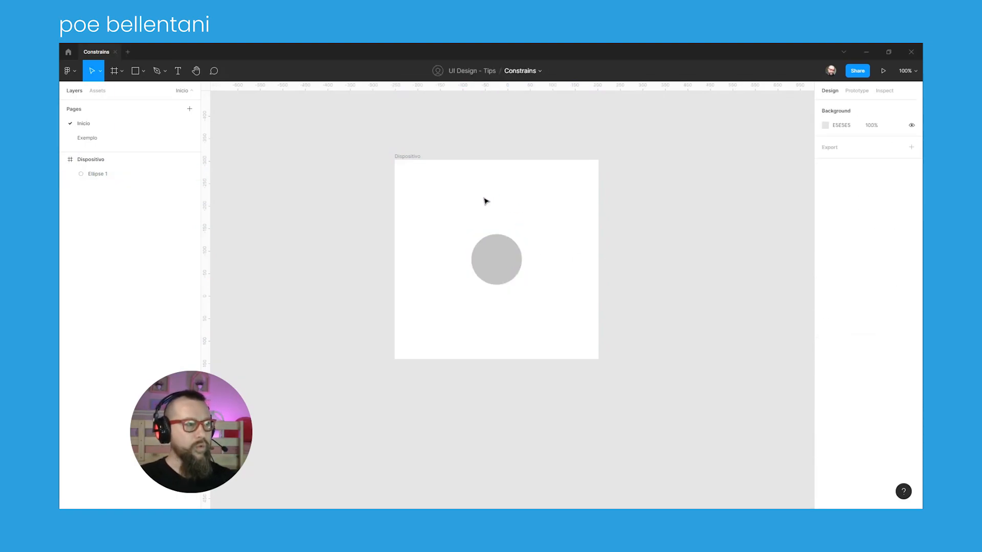
key("r")
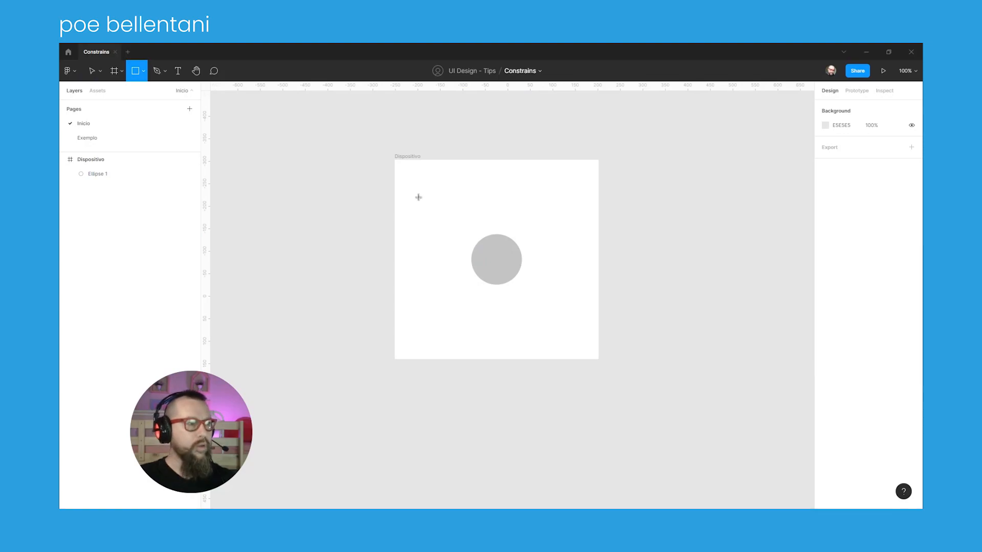
left_click_drag(416, 197, 432, 212)
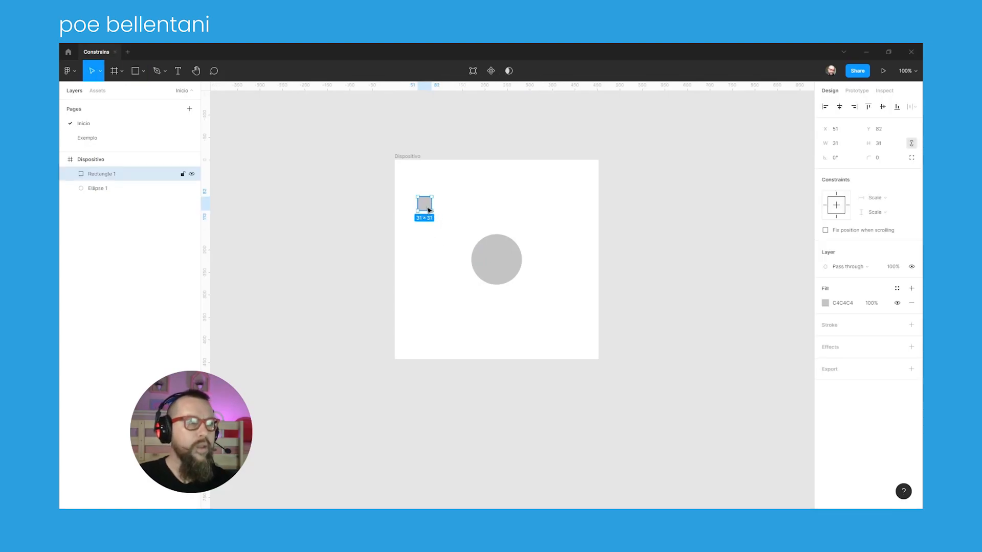
Change the circle's fill to red ED1A1A
left_click(495, 268)
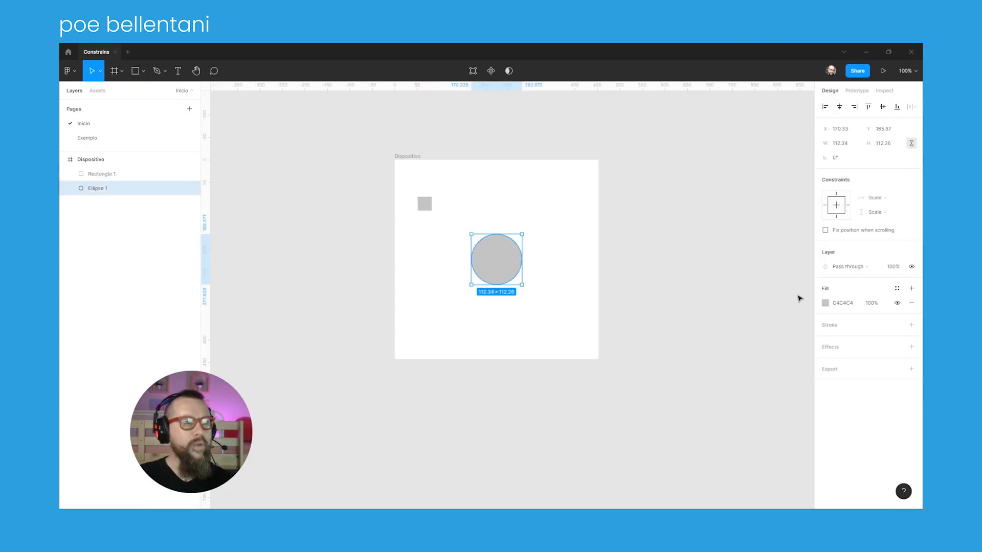
left_click(825, 303)
left_click(785, 333)
left_click(796, 343)
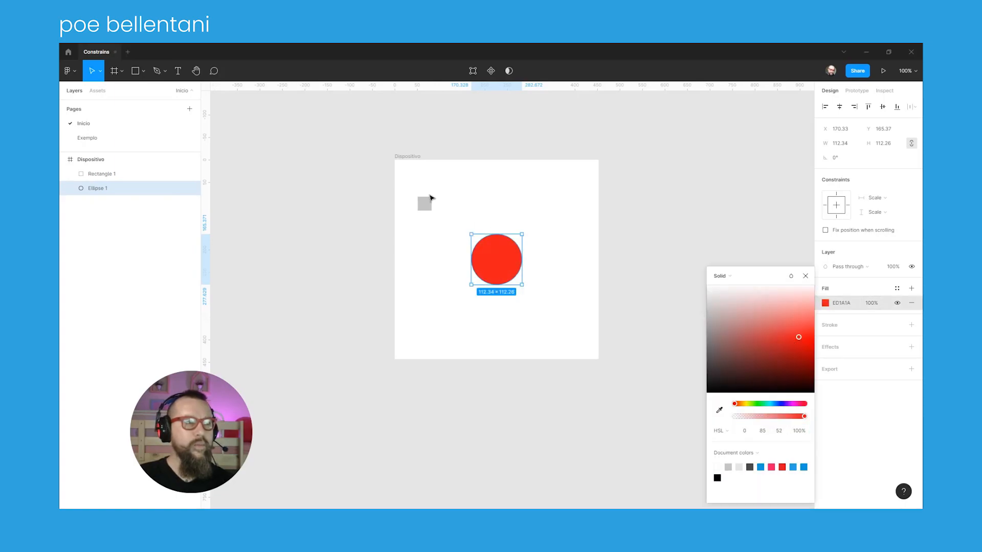
Change the small square's fill to green 0CF33F
left_click(425, 207)
left_click(825, 304)
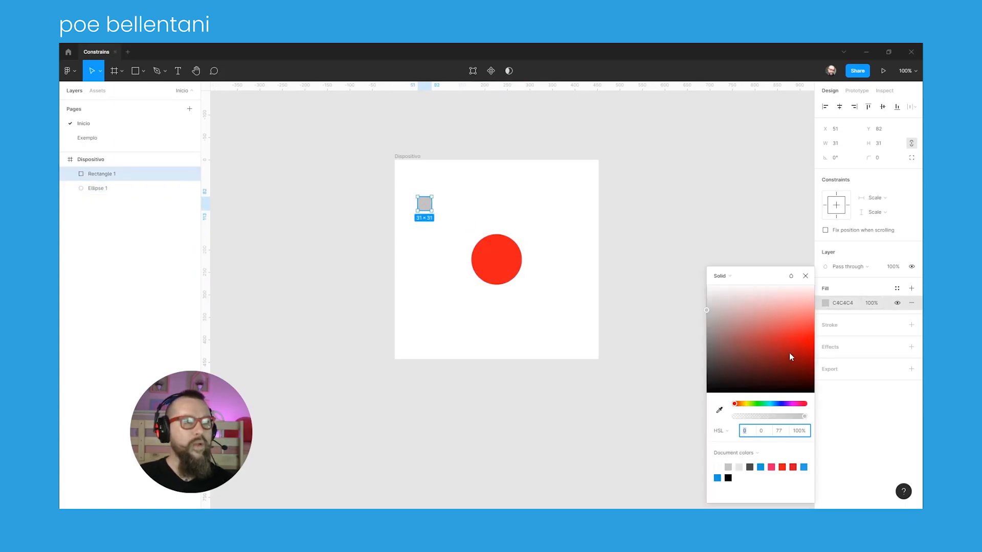
left_click_drag(764, 405, 758, 407)
left_click(777, 333)
left_click(804, 343)
left_click(412, 215)
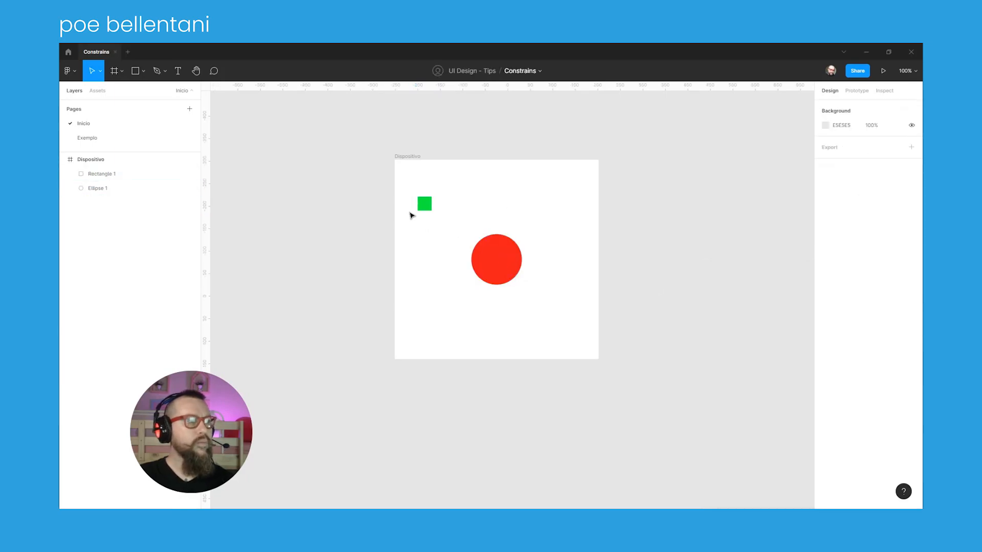
Place a copy of the green square, rotated 45°, in the frame's lower-right area and fill it with blue 0CA0F3
left_click_drag(428, 205, 577, 318)
left_click(825, 304)
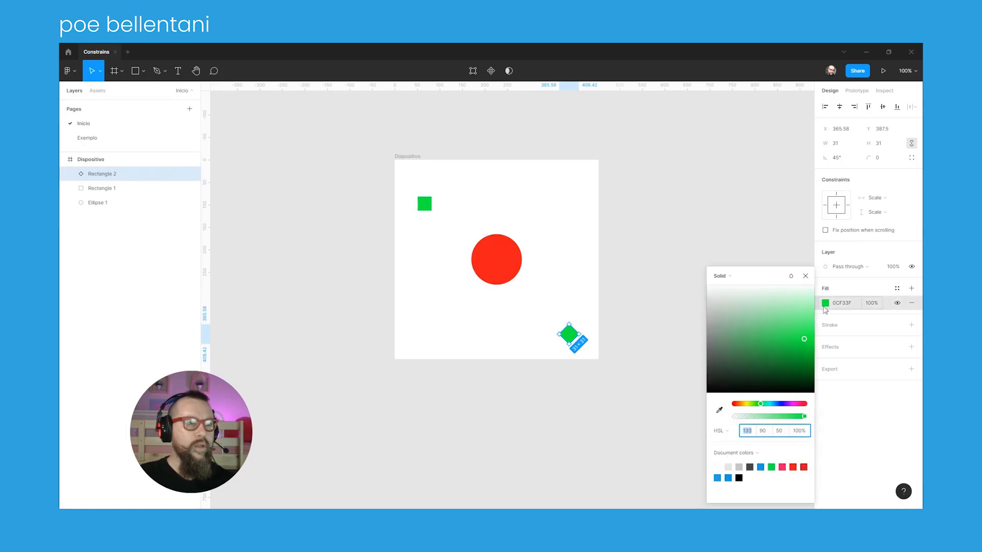
left_click_drag(771, 403, 776, 403)
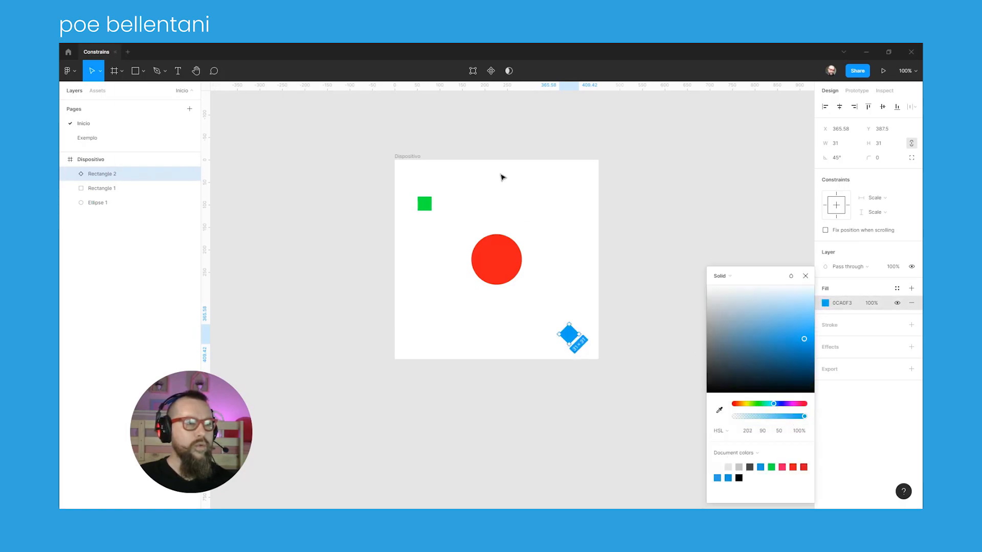
left_click(517, 155)
Select the green square, blue diamond and red circle in turn to examine their constraints
left_click(424, 203)
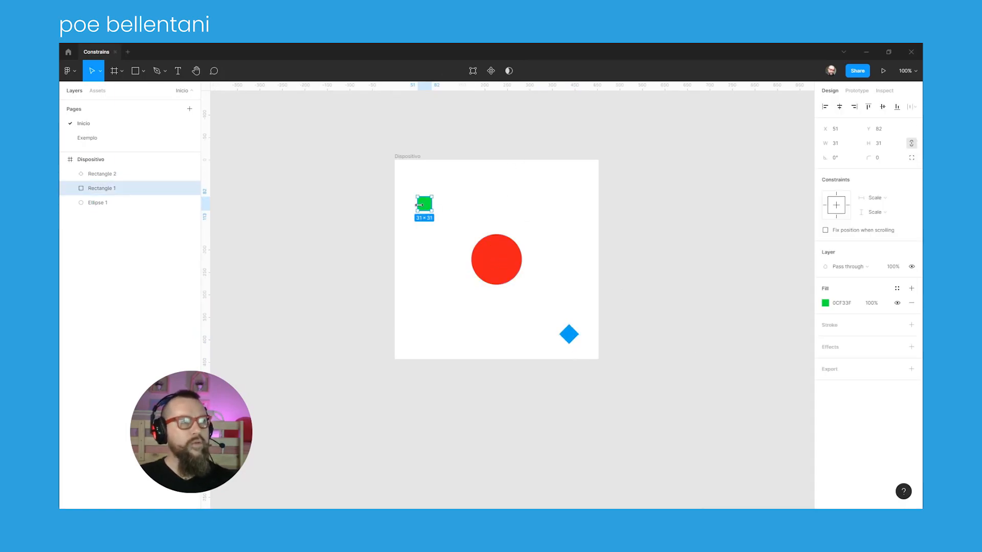
left_click(571, 336)
key("Tab")
key("Tab")
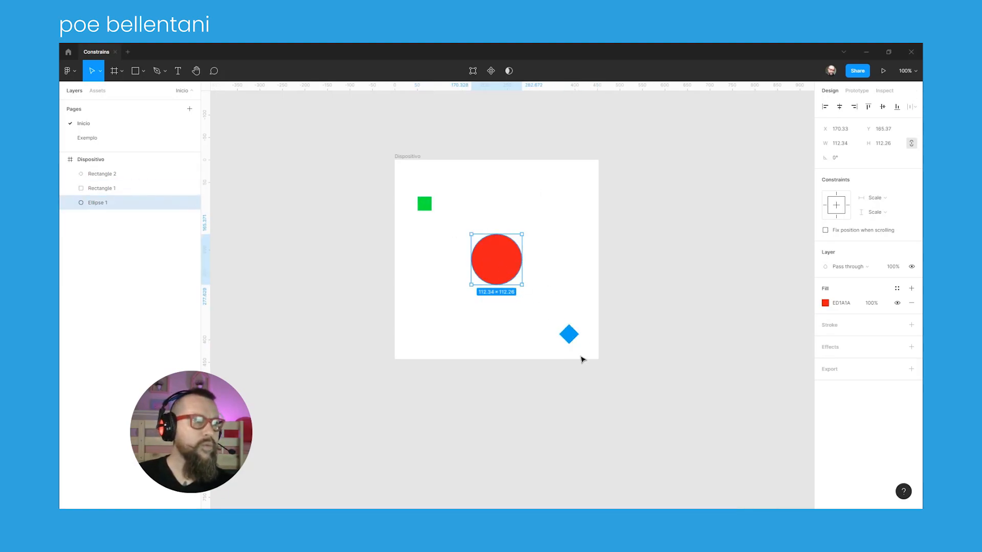
left_click(572, 336)
left_click(472, 273)
left_click(425, 204)
left_click(489, 185)
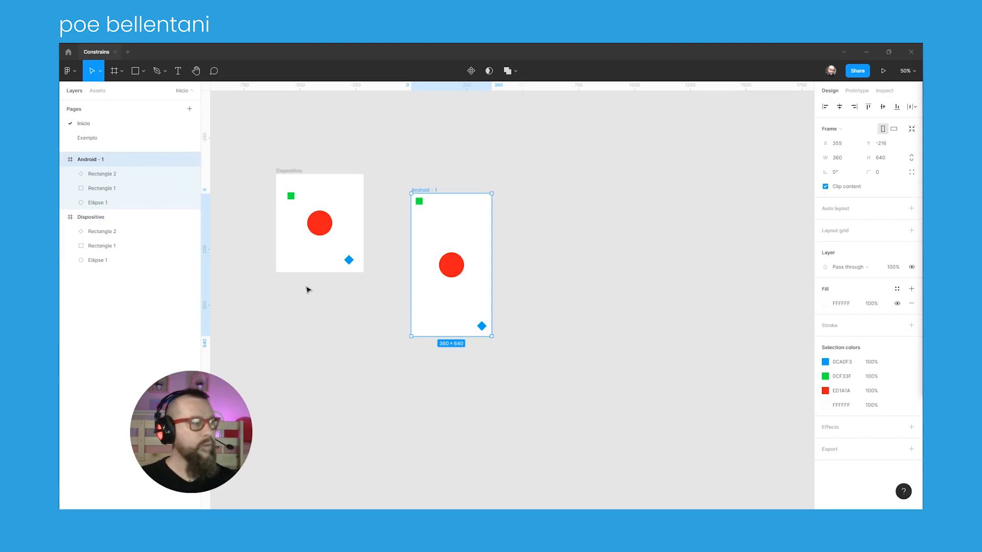
Open the Exemplo page and add a 360 × 640 Android frame beside the Logo and Footer frames
left_click(107, 139)
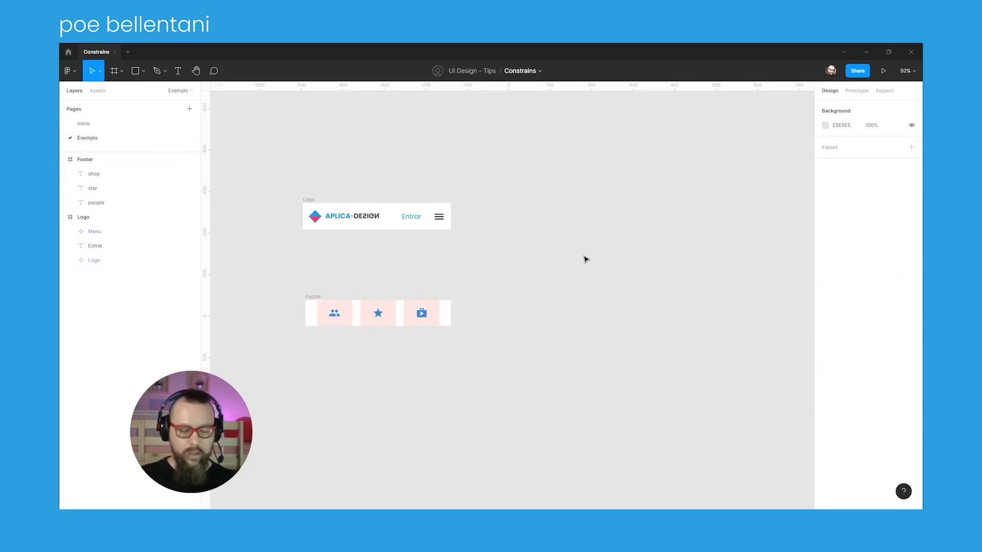
key("f")
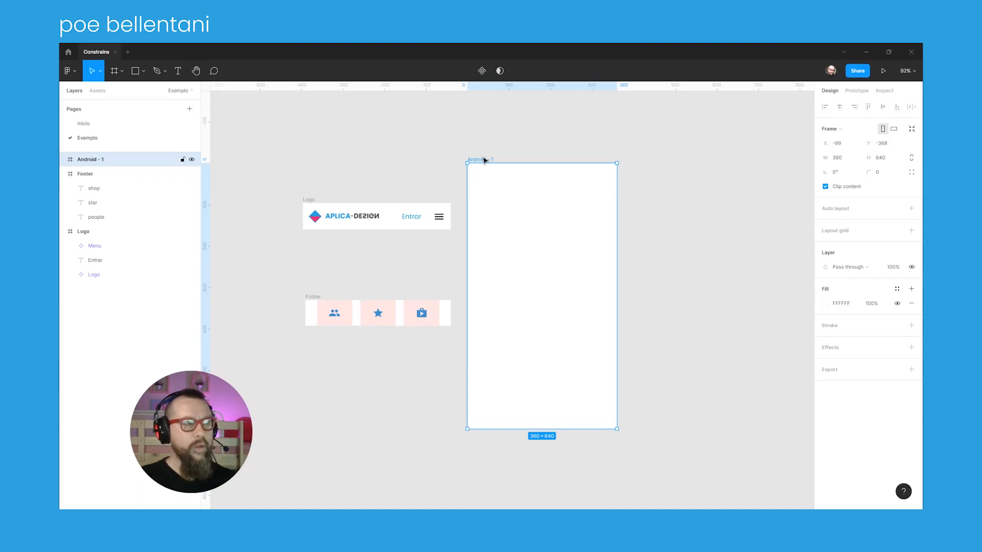
Rename the Android frame as Home and place the Logo header inside its upper area
double_click(94, 160)
type("Home")
key("Return")
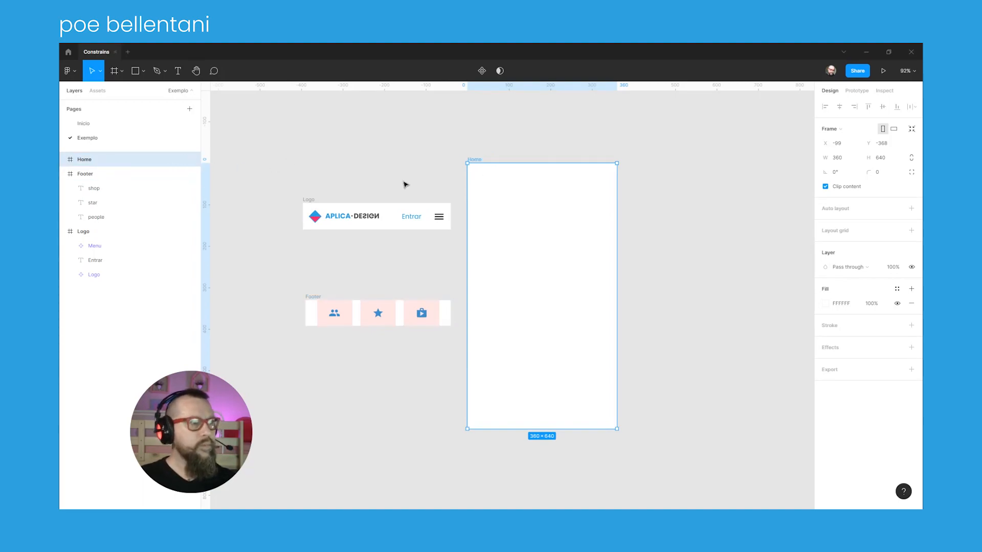
left_click(309, 200)
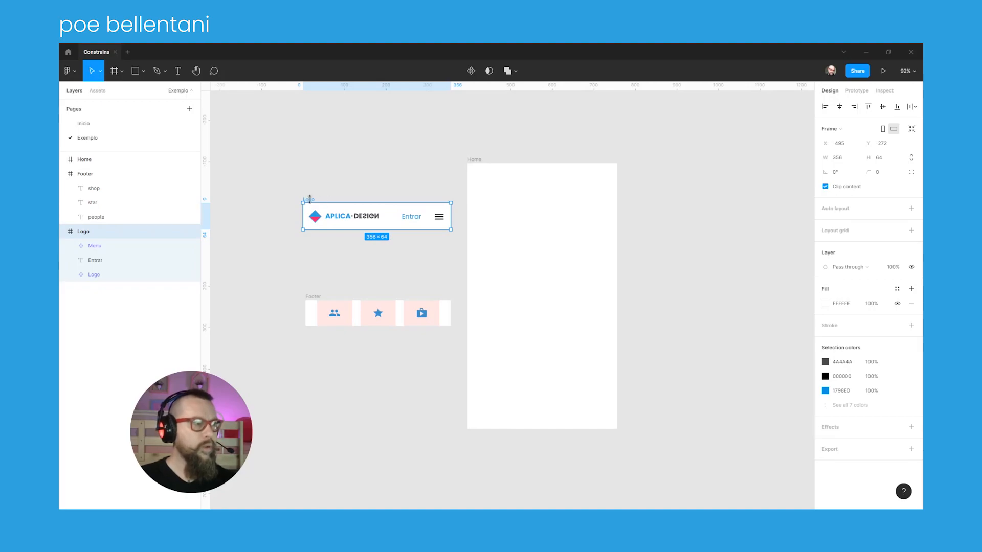
left_click_drag(322, 204, 487, 187)
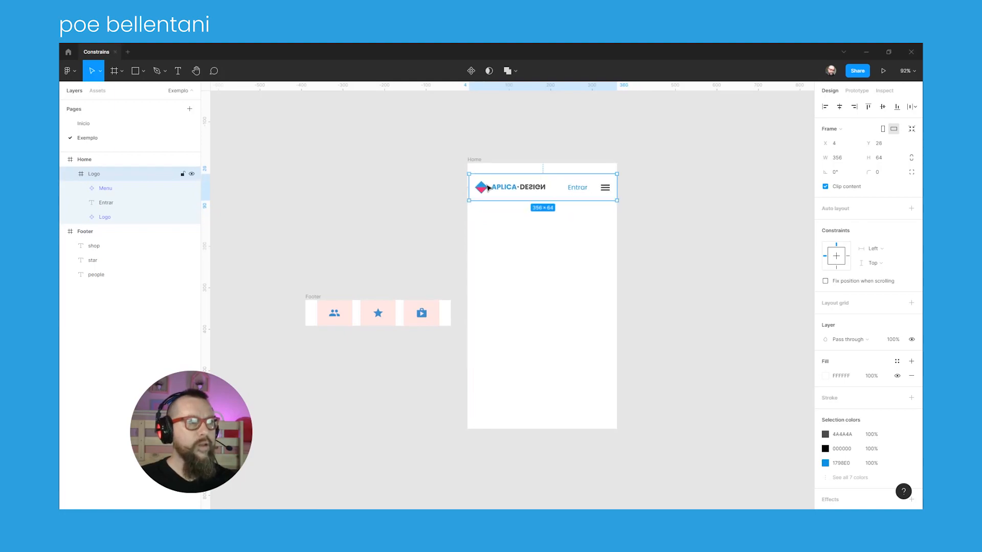
Change the Home frame's fill to light grey F3F3F3
left_click(479, 163)
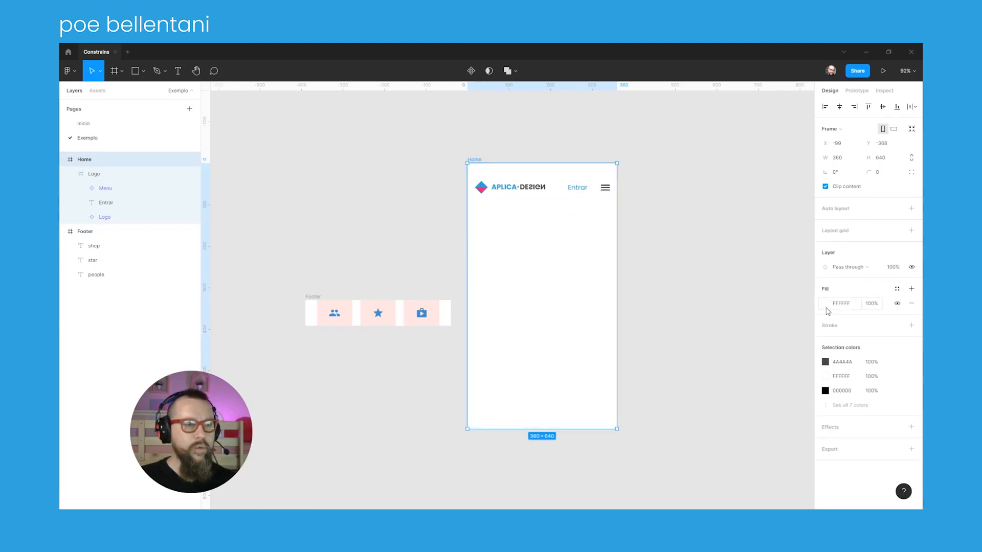
left_click(826, 305)
left_click_drag(720, 296, 707, 292)
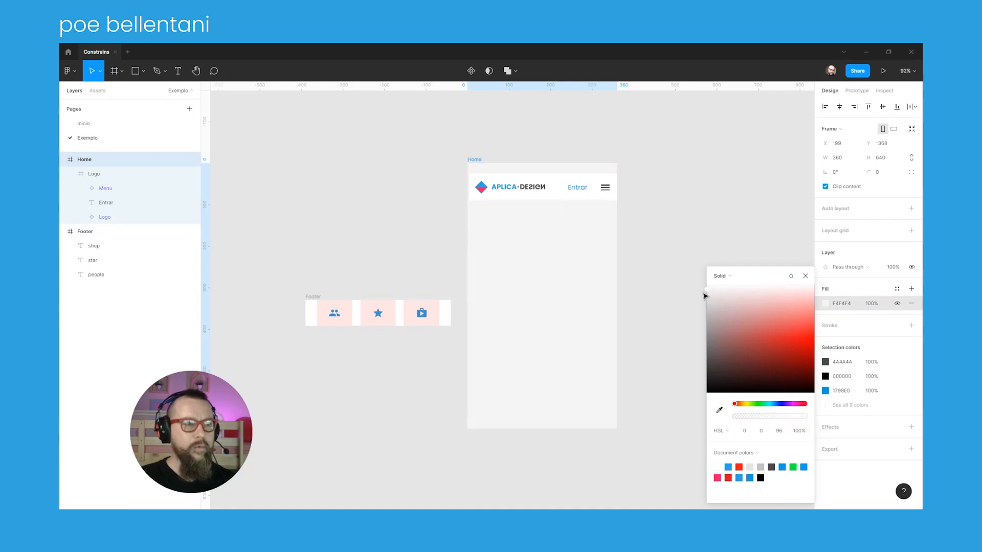
Move the Logo header flush with Home's left edge at Y 22, try narrowing it to 353, and undo that resize
left_click(485, 194)
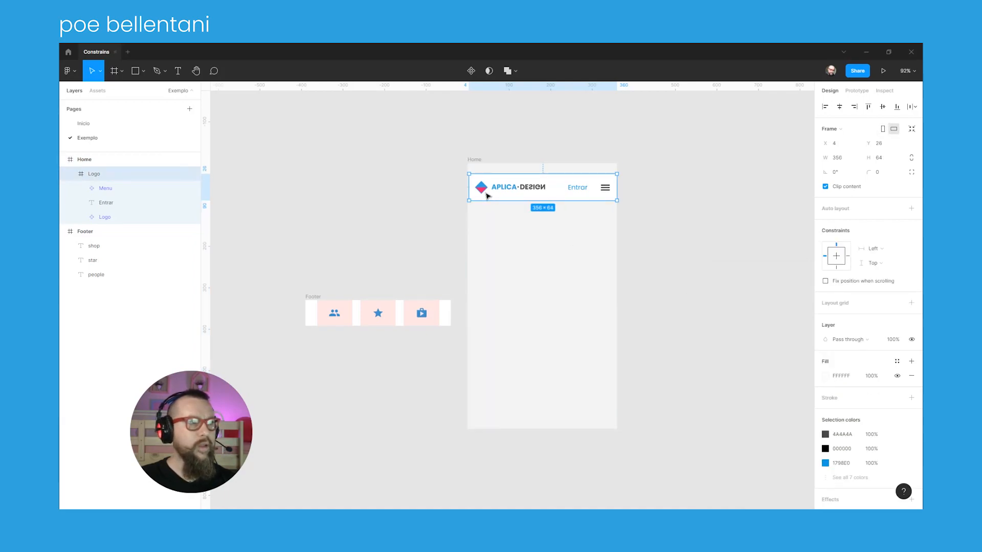
left_click_drag(486, 195, 484, 193)
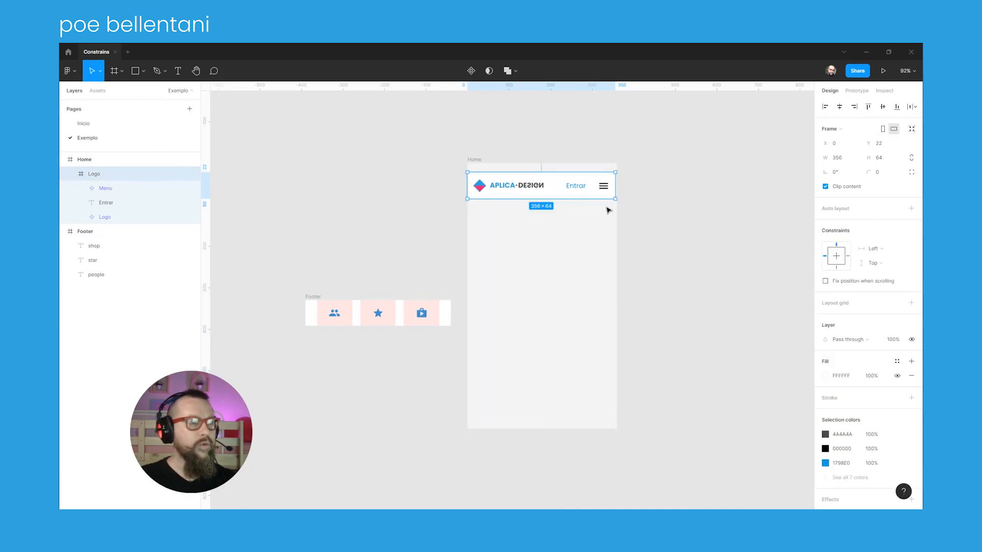
mouse_move(622, 188)
left_mouse_down()
mouse_move(658, 188)
mouse_move(603, 187)
mouse_move(627, 193)
mouse_move(613, 194)
left_mouse_up()
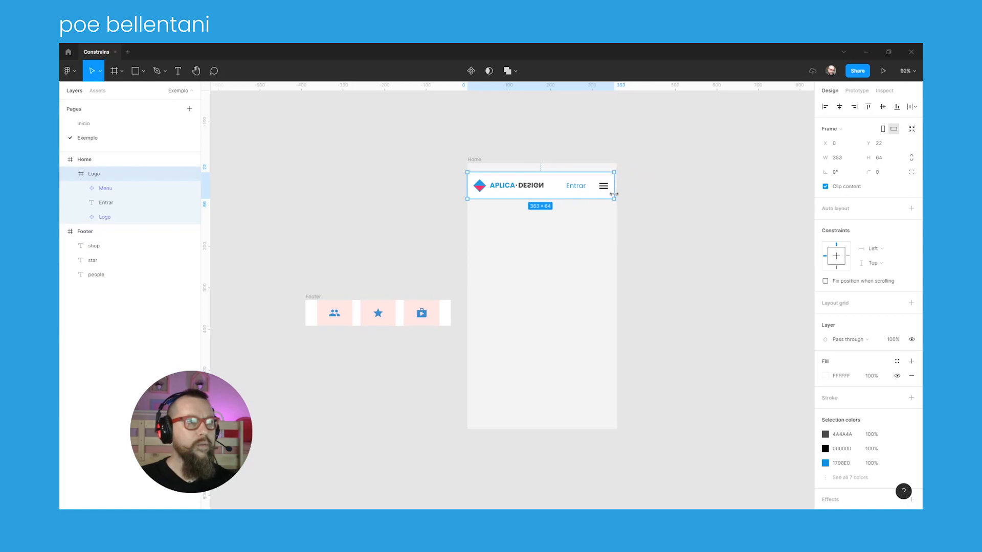
key("ctrl+z")
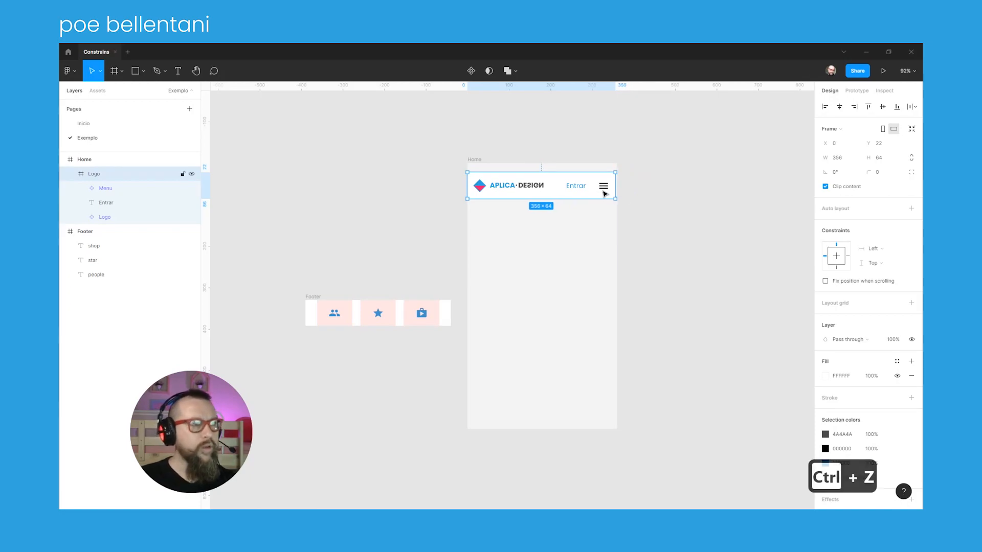
Set the horizontal constraint of the header's menu icon and Entrar text to Right
left_click(605, 189)
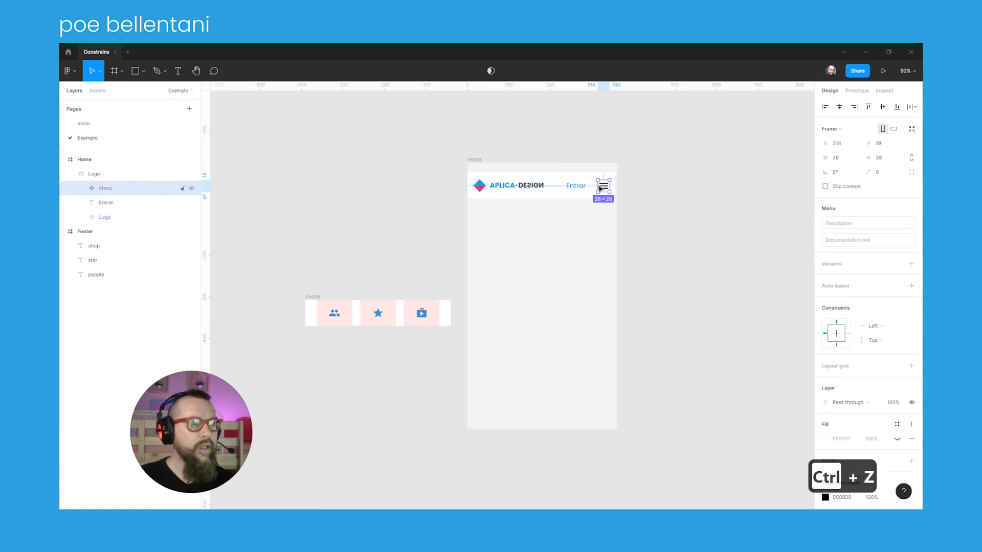
left_click(873, 326)
left_click(877, 336)
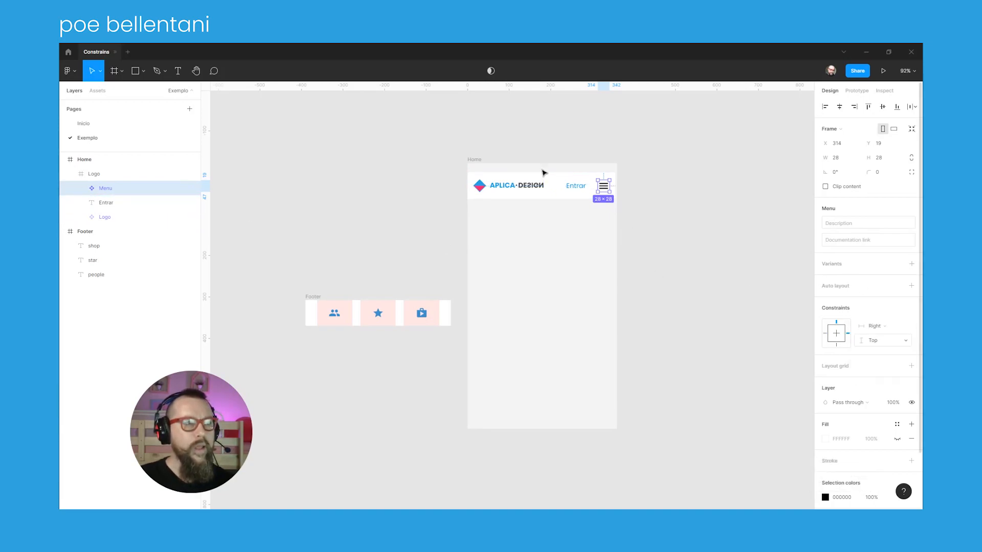
left_click(573, 191)
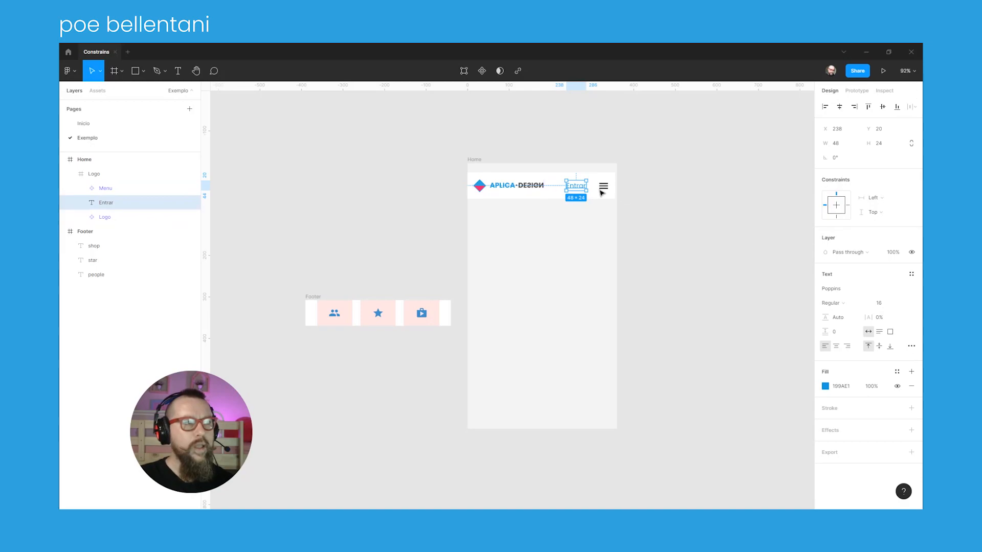
left_click(873, 198)
left_click(875, 205)
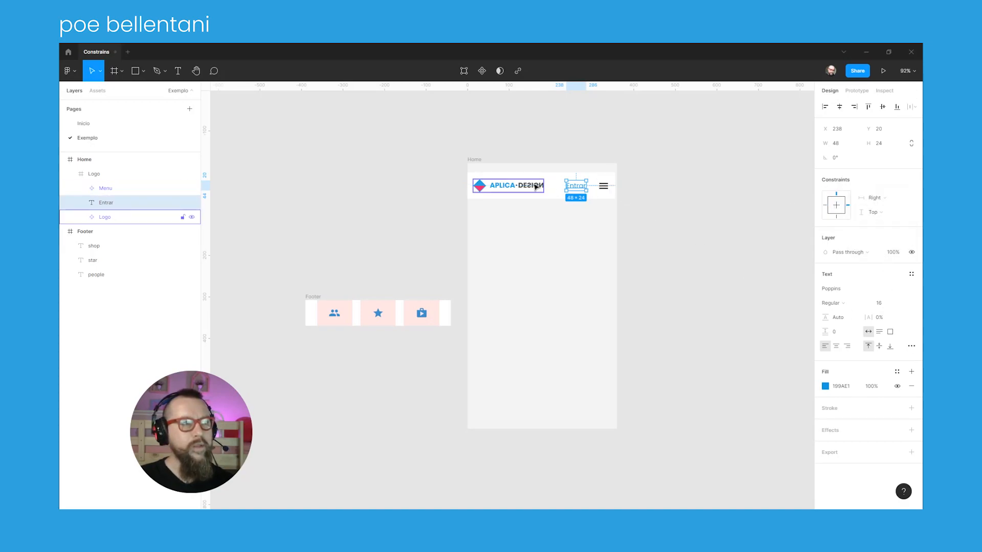
Widen the Logo header to 360 to match the Home frame and set its Y position to 0
left_click(536, 187)
left_click(575, 179)
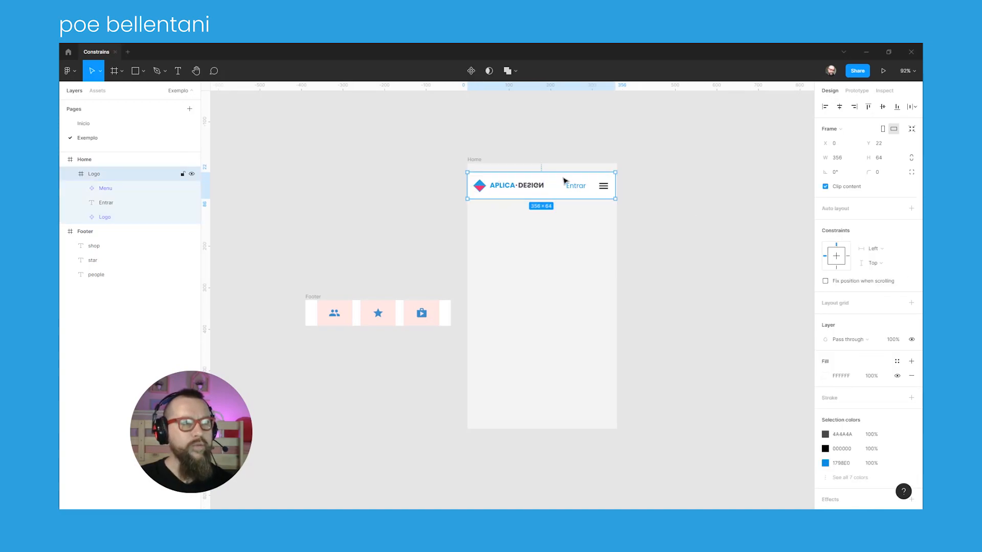
mouse_move(615, 186)
left_mouse_down()
mouse_move(577, 186)
mouse_move(615, 187)
left_mouse_up()
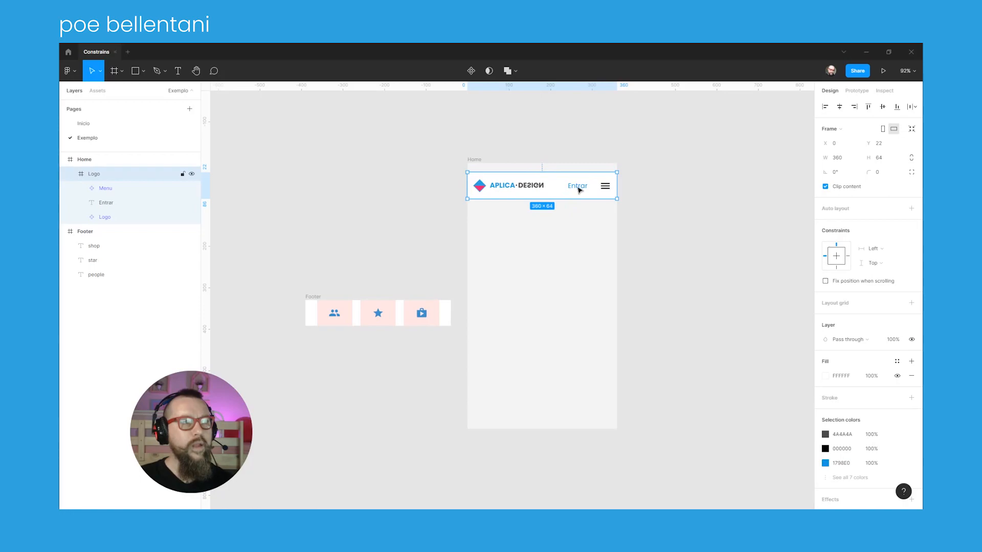
left_click(884, 147)
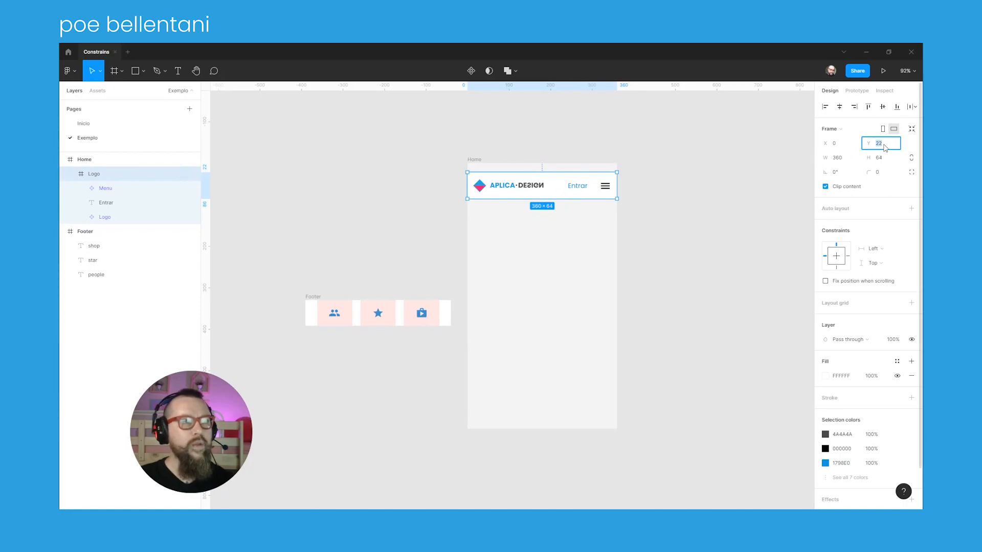
type("0")
key("Return")
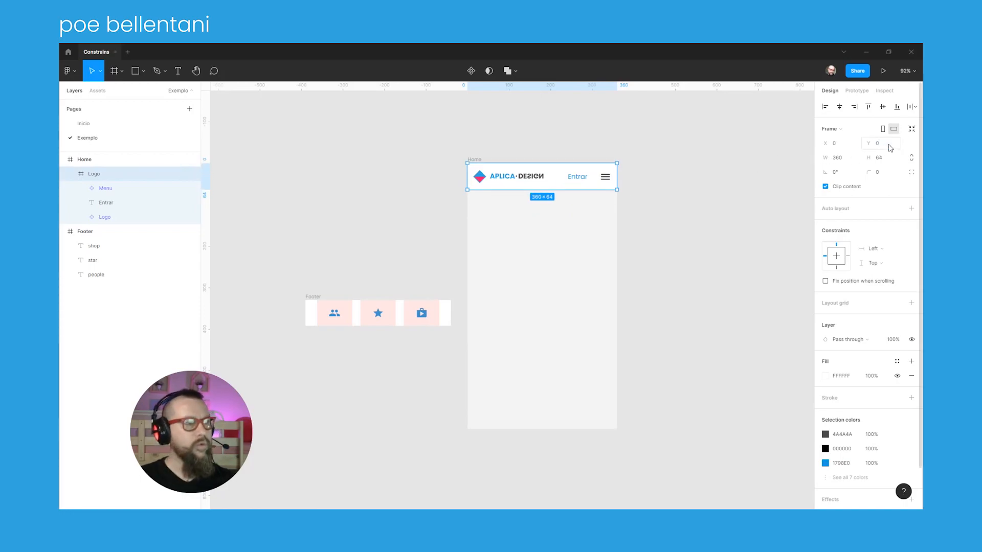
left_click(652, 180)
Try resizing the Footer frame from its edge and undo the change
left_click(314, 297)
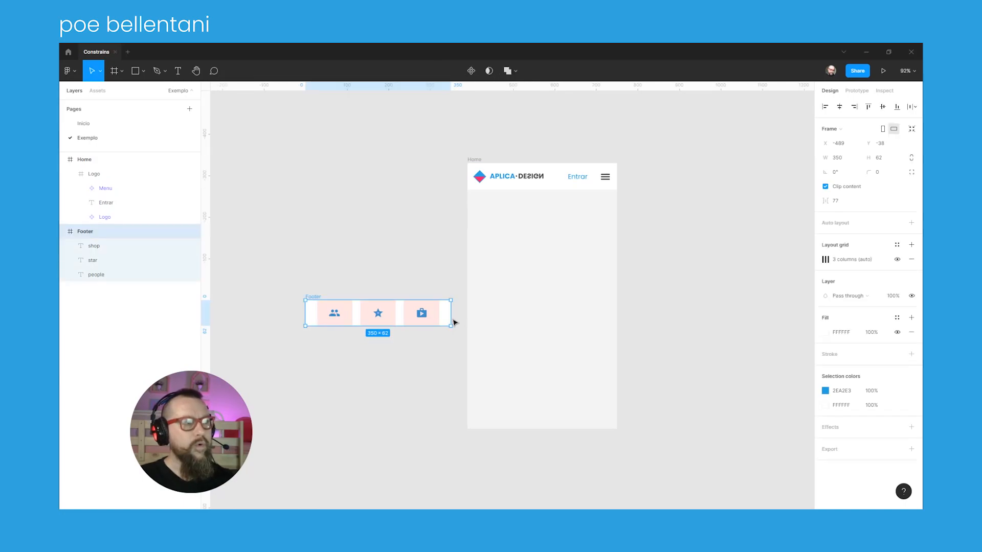
mouse_move(451, 317)
left_mouse_down()
mouse_move(409, 317)
mouse_move(475, 319)
mouse_move(412, 320)
mouse_move(460, 329)
left_mouse_up()
key("ctrl+z")
key("ctrl+z")
key("ctrl+z")
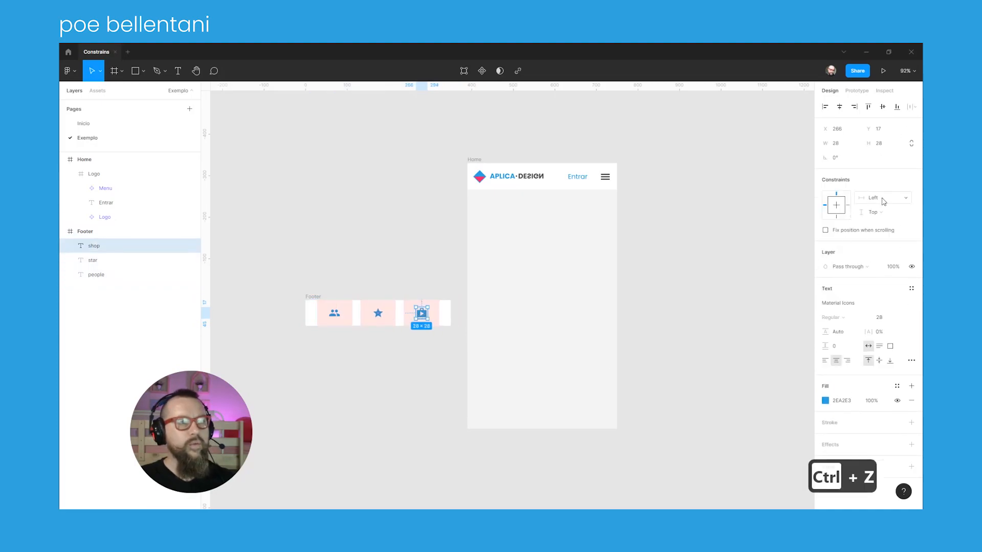
Check the constraints of the Footer's star and people icons, and reselect the Footer frame
left_click(377, 313)
left_click(329, 313)
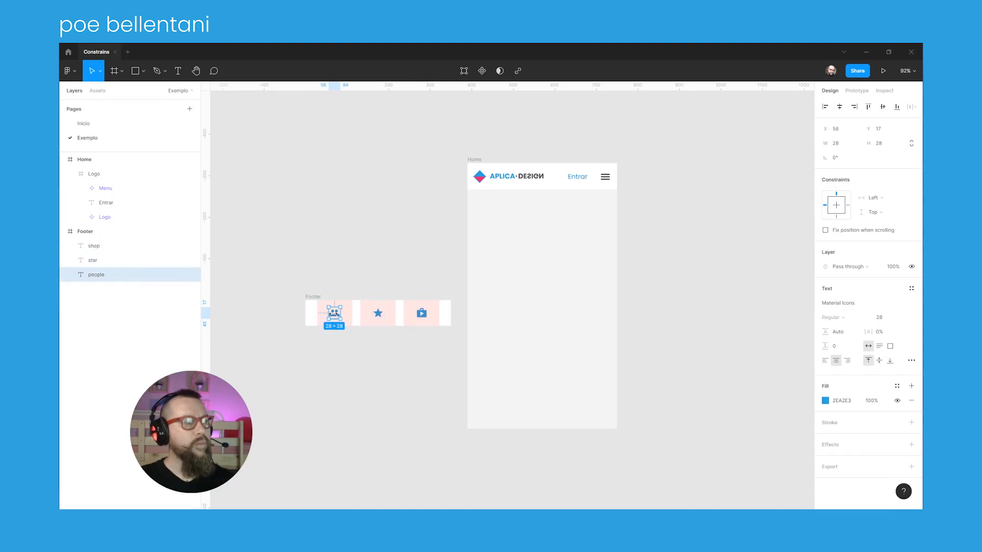
left_click(313, 297)
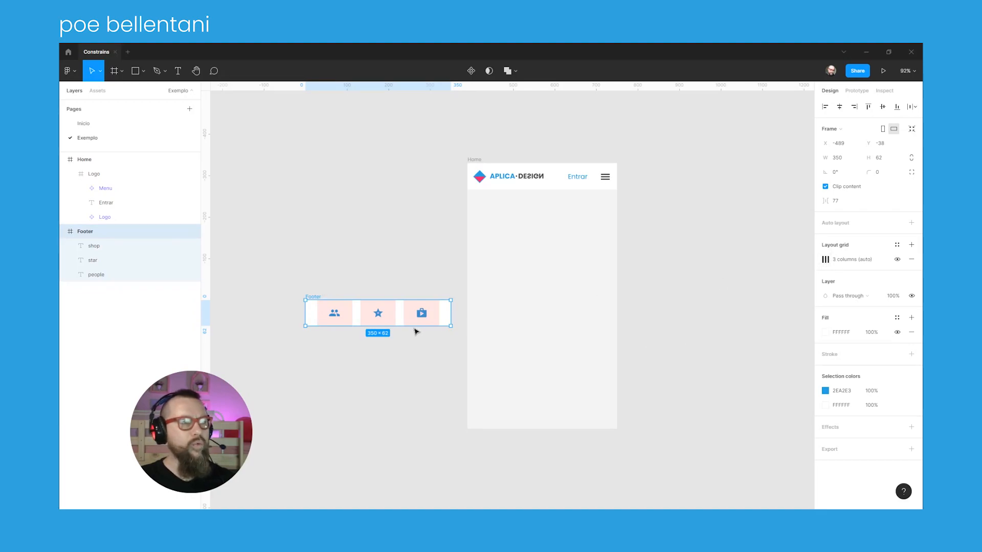
Set the horizontal constraint of the Footer's people, star and shop icons to Center
left_click(334, 314)
left_click(377, 314, "shift")
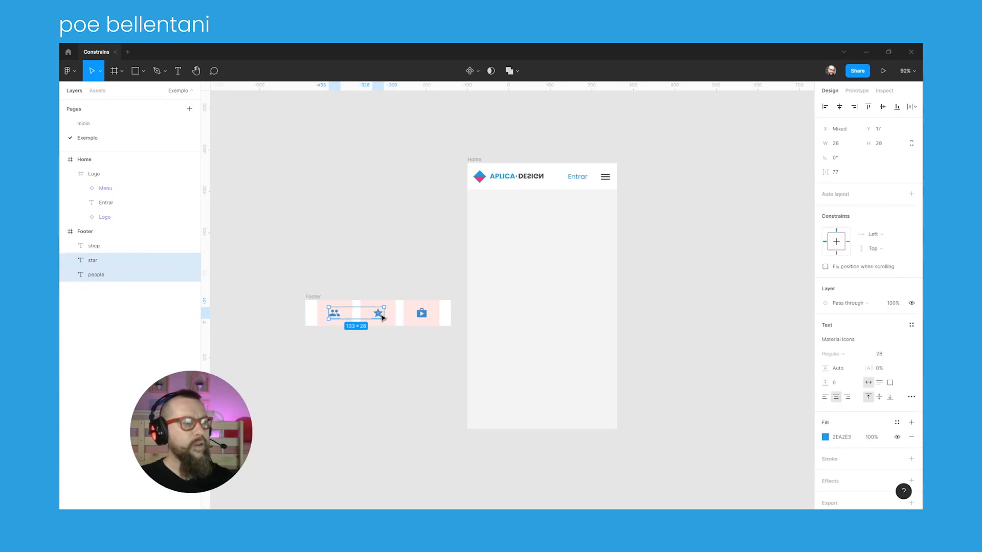
left_click(421, 313, "shift")
left_click(888, 238)
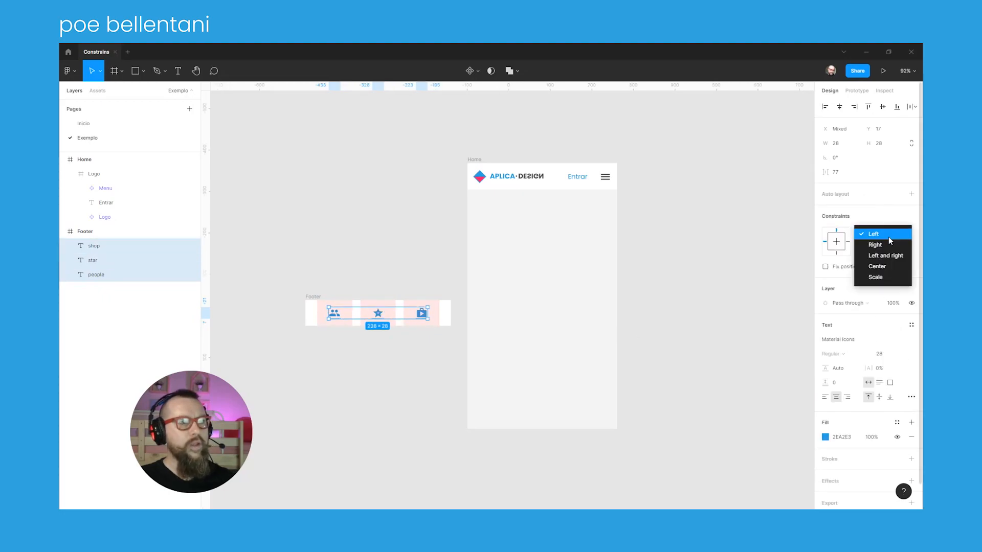
left_click(891, 263)
Place the Footer frame along the bottom of the Home frame at Y 578 and stretch it to 359 wide
left_click(394, 263)
left_click(305, 299)
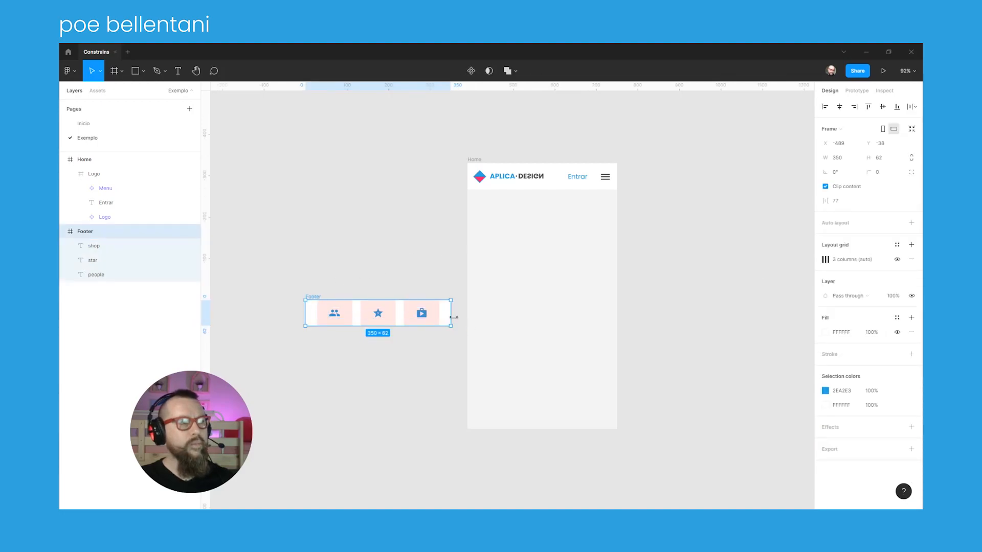
mouse_move(449, 318)
left_mouse_down()
mouse_move(412, 319)
mouse_move(437, 319)
left_mouse_up()
left_click_drag(328, 300, 487, 416)
left_click_drag(598, 412, 617, 415)
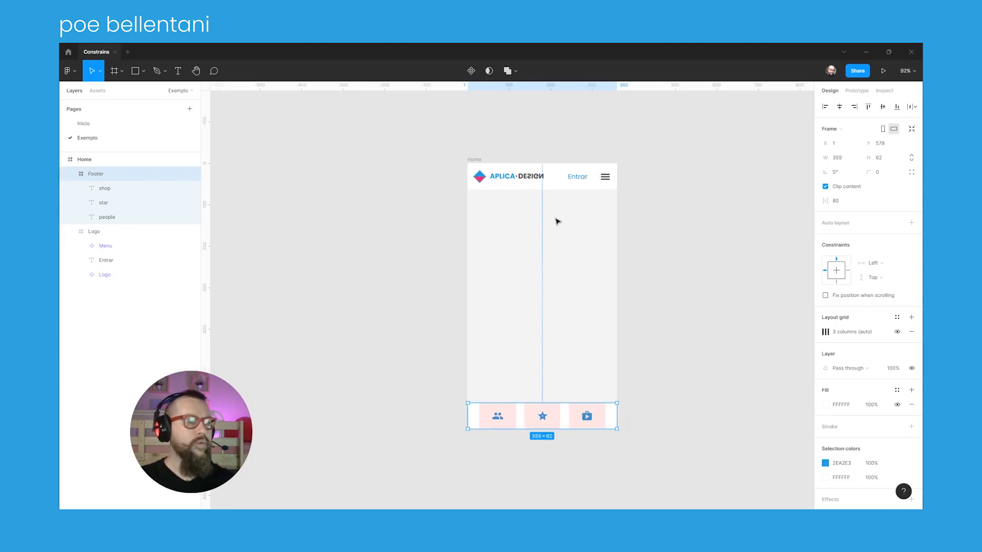
Try widening the Home frame to 400 to test how its header and footer respond
left_click(486, 143)
left_click(480, 160)
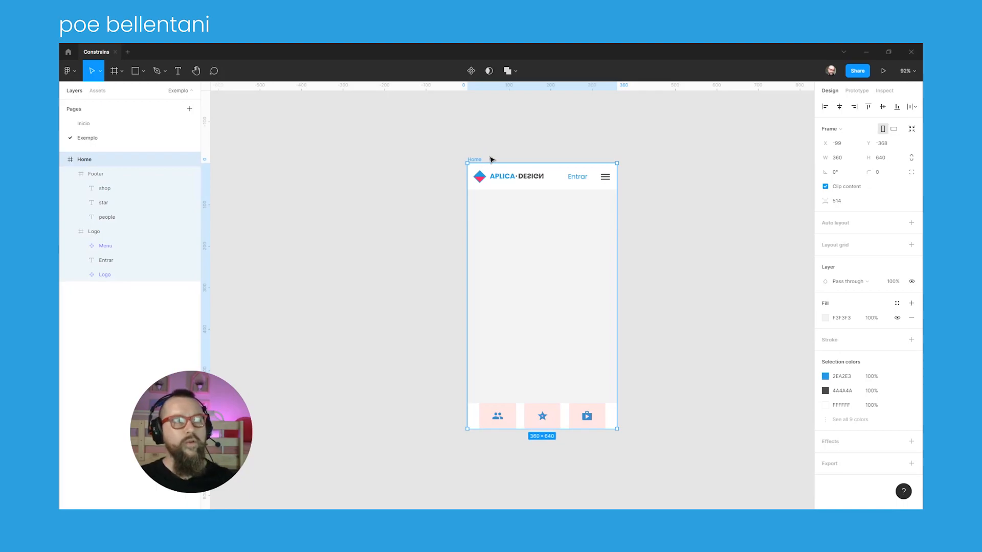
scroll(491, 160, "down", 2)
scroll(614, 215, "right", 3)
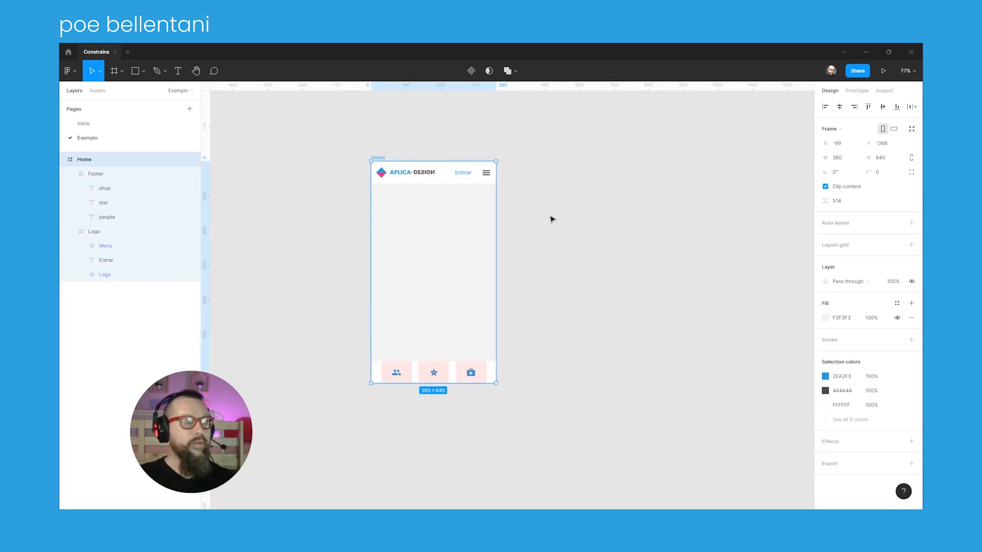
left_click(581, 179)
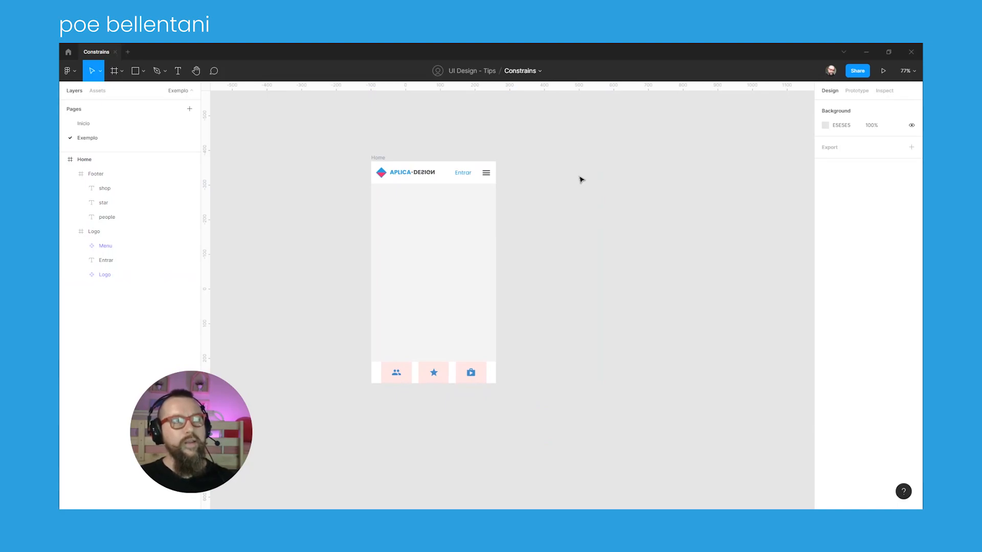
left_click(378, 157)
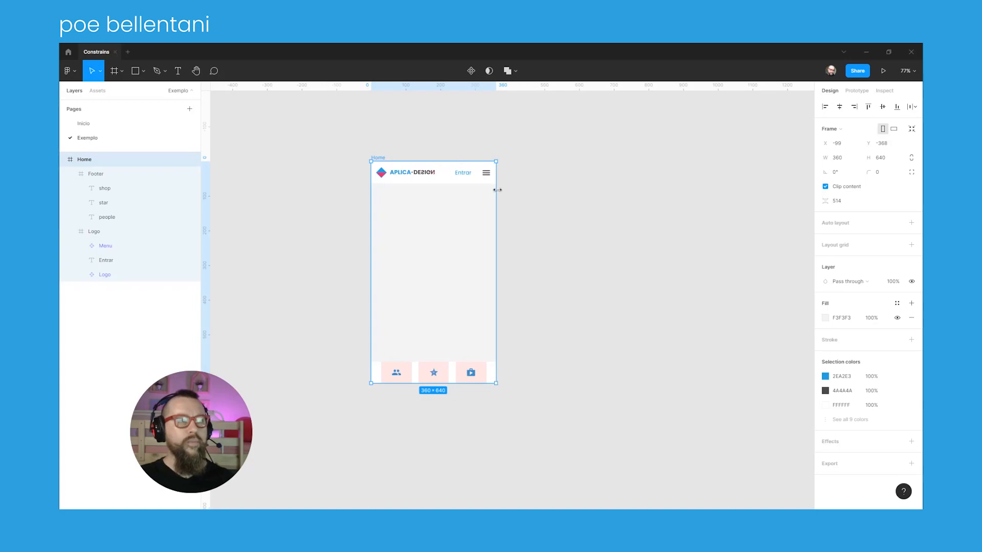
left_click_drag(497, 202, 510, 202)
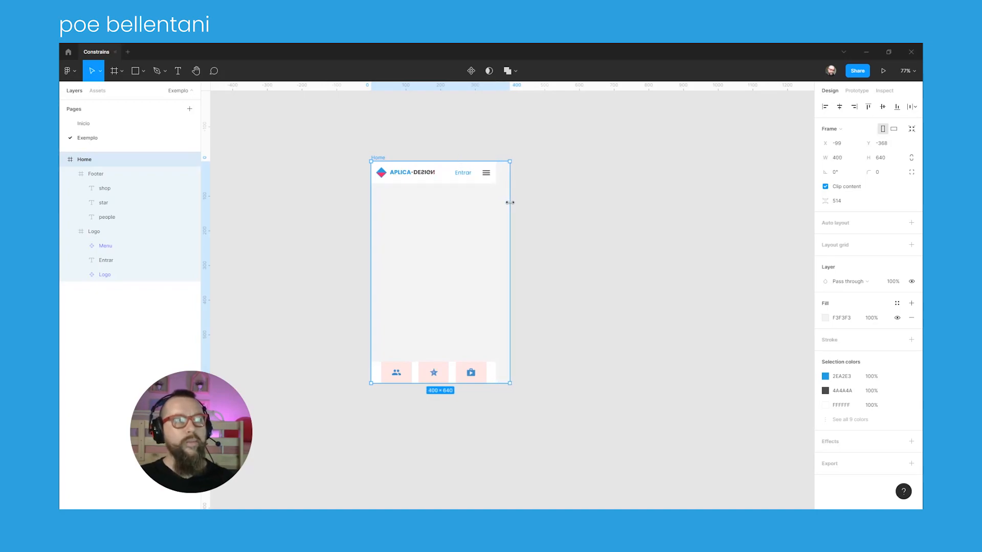
Examine the constraints of the menu icon, Entrar text and logo inside the header
left_click(487, 176)
double_click(487, 176)
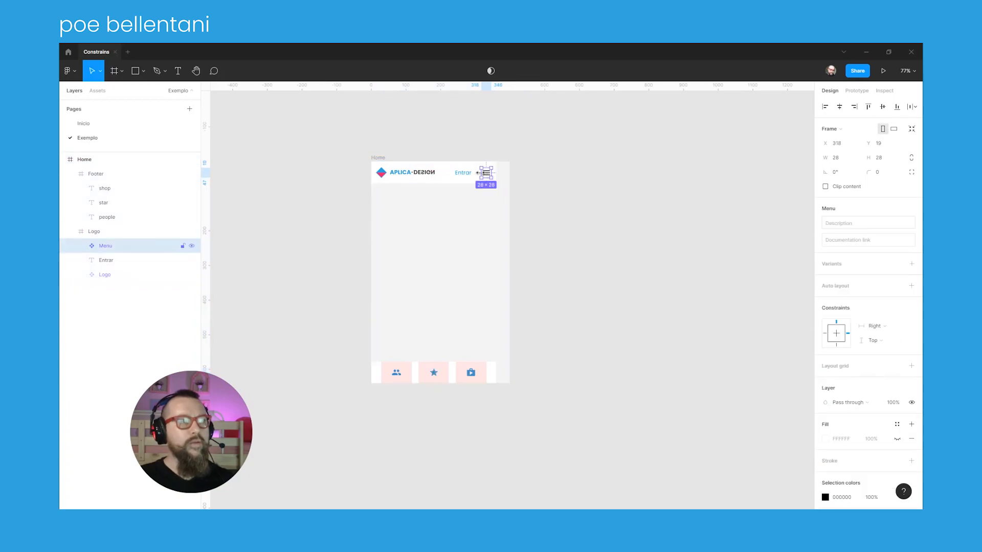
left_click(470, 176)
left_click(431, 177)
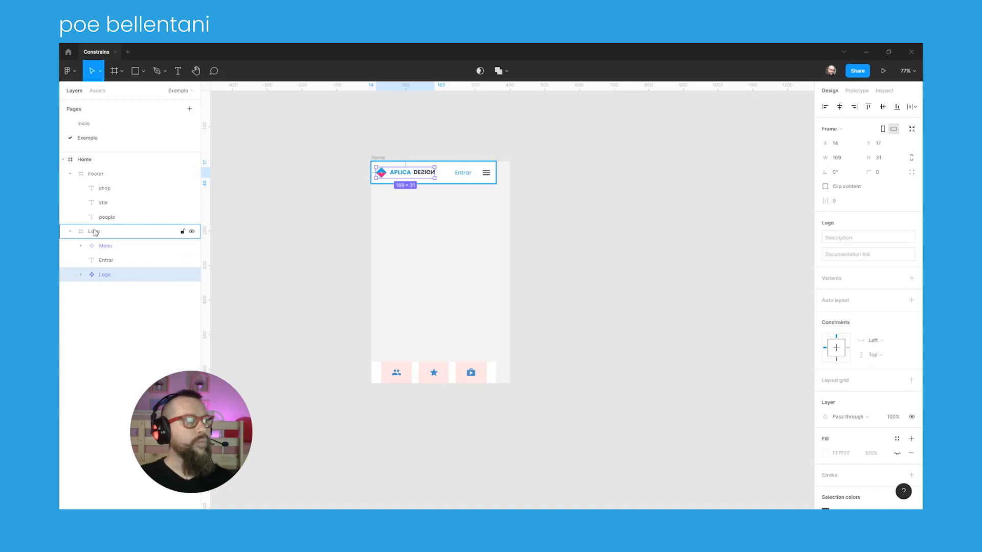
Undo the recent changes back to the Home frame's 360 width
key("ctrl+z")
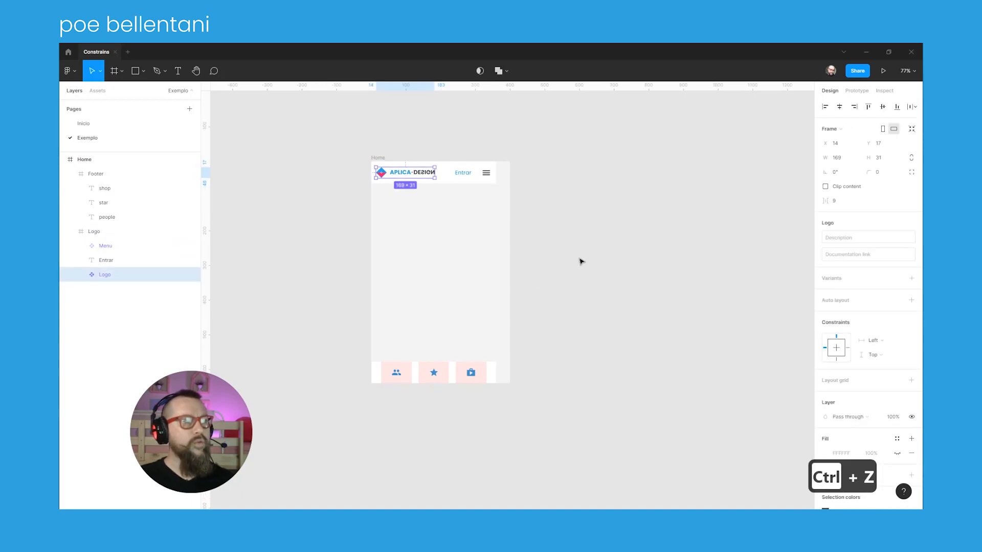
key("ctrl+z")
key("ctrl+z")
key("ctrl+z")
key("ctrl+z")
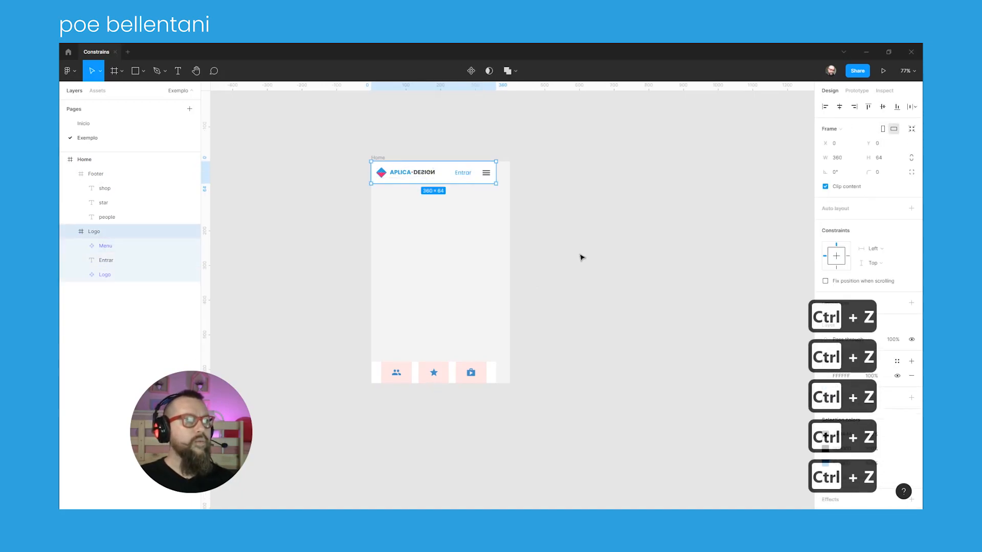
key("ctrl+z")
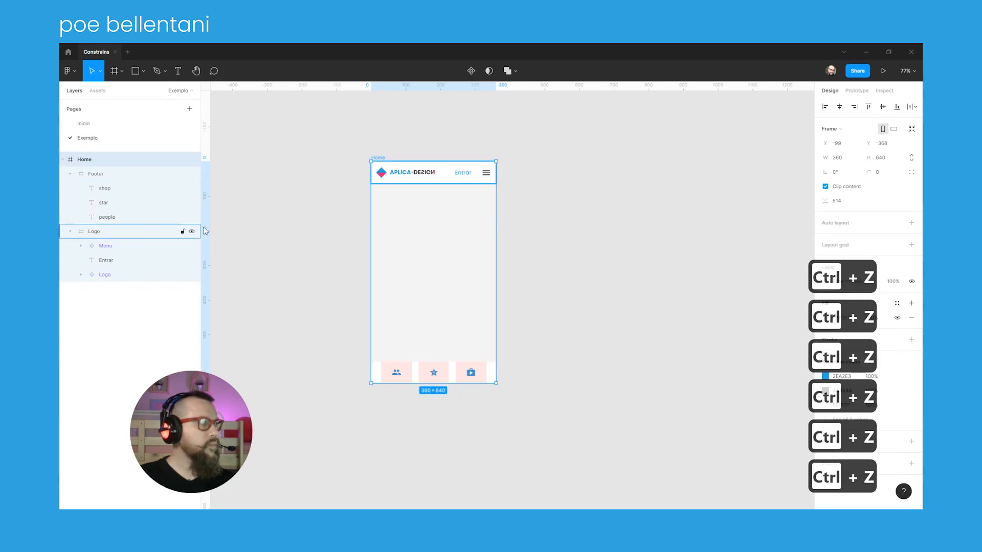
Set the header frame's horizontal constraint to Left and right
left_click(466, 181)
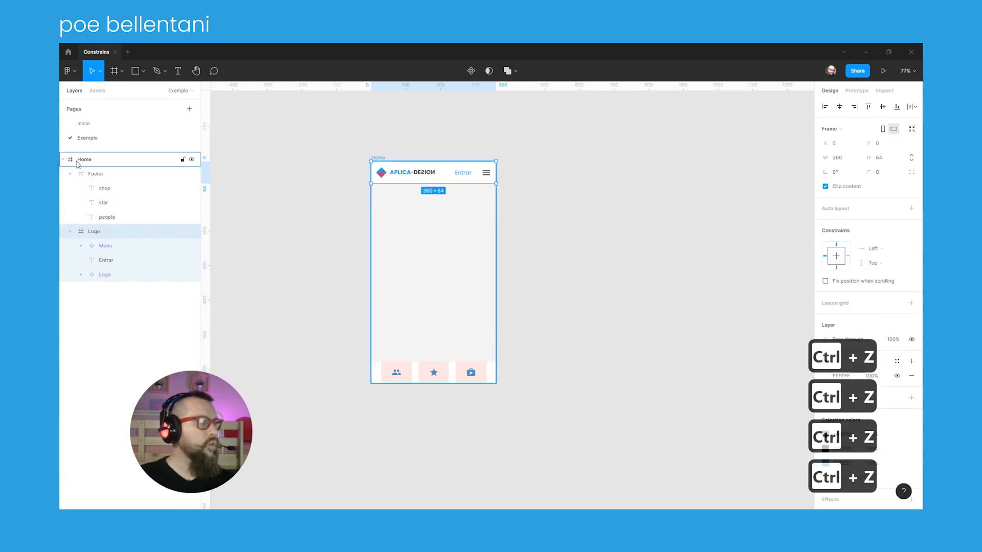
left_click(873, 250)
left_click(884, 270)
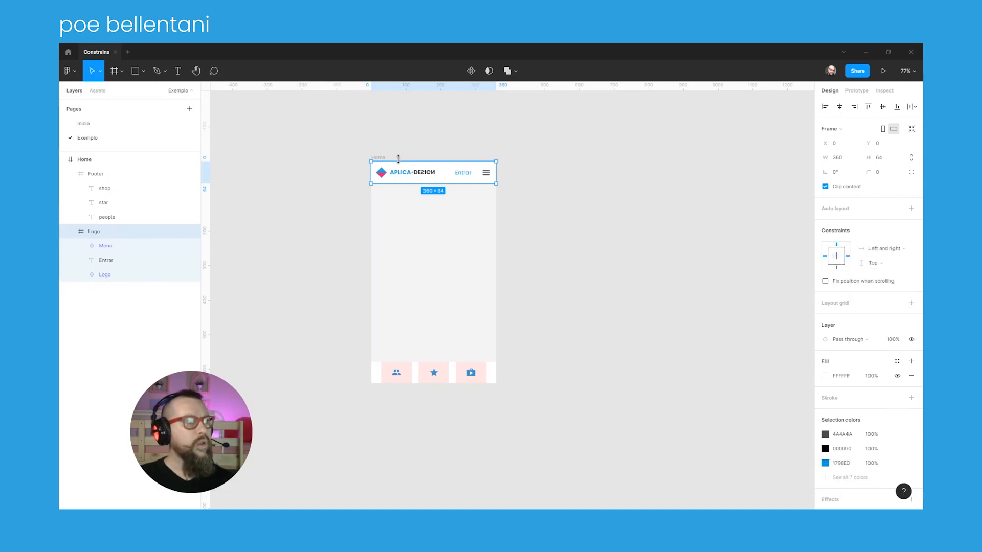
Set the Footer frame's horizontal constraint to Left and right
left_click(492, 374)
left_click(873, 263)
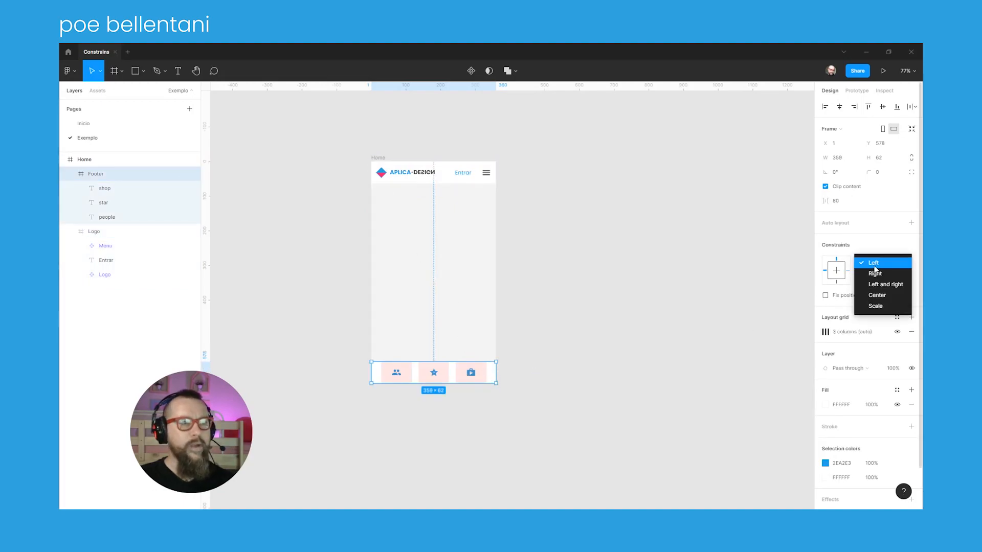
left_click(888, 284)
Try resizing the Home frame to test how its header and footer stretch, and undo the resize
left_click(379, 158)
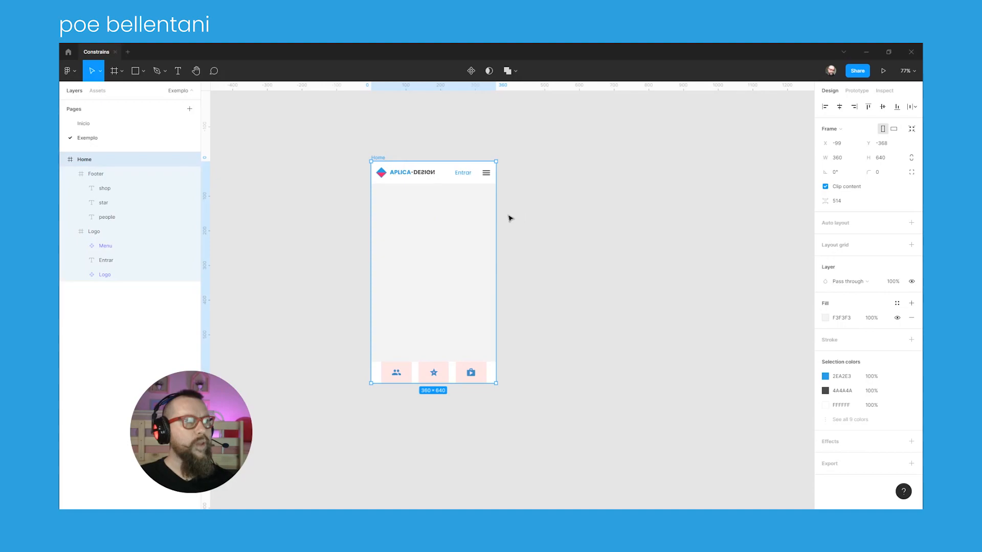
mouse_move(496, 216)
left_mouse_down()
mouse_move(619, 237)
mouse_move(490, 230)
mouse_move(525, 229)
mouse_move(508, 229)
left_mouse_up()
key("ctrl+z")
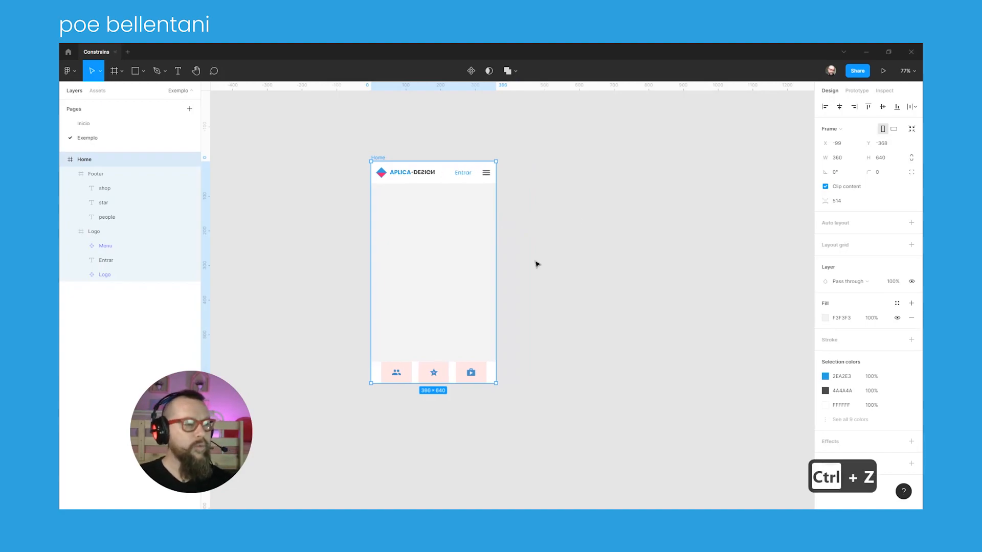
Set the Footer frame's vertical constraint to Bottom and check the header frame's constraints
left_click(447, 366)
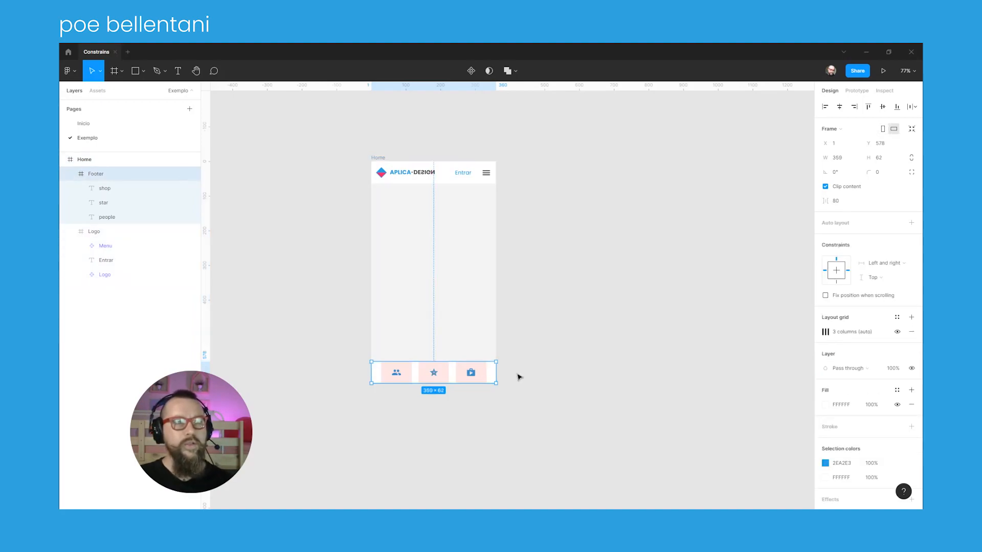
left_click(874, 277)
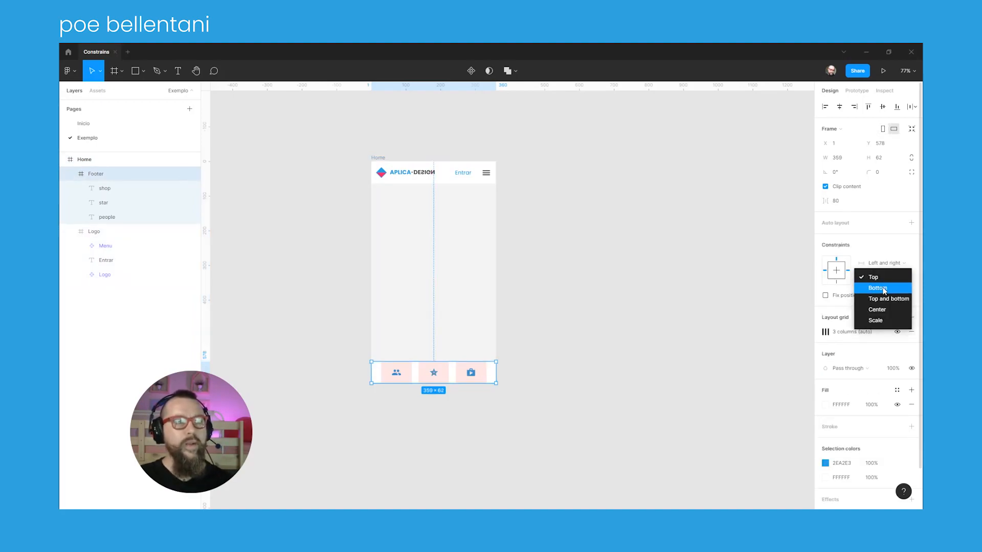
left_click(884, 291)
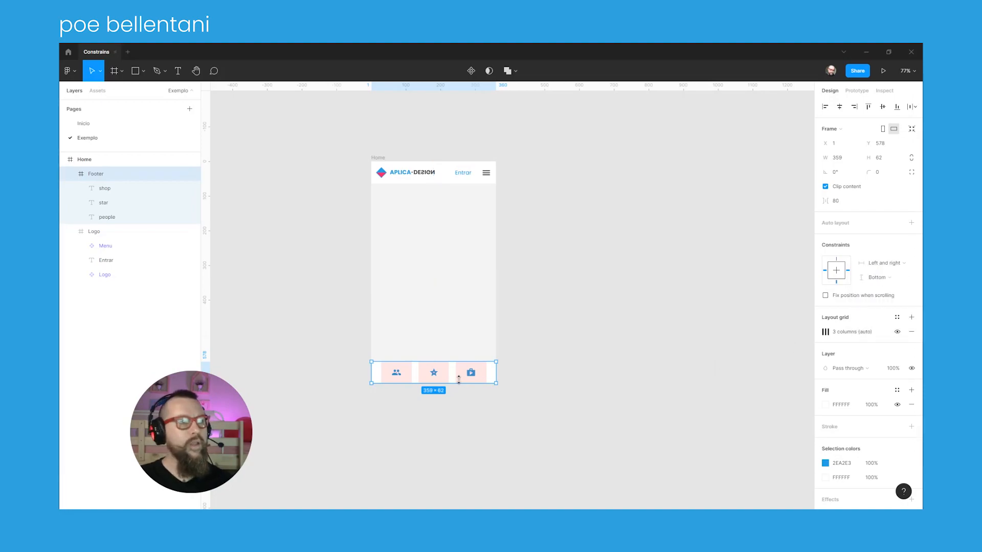
left_click(416, 176)
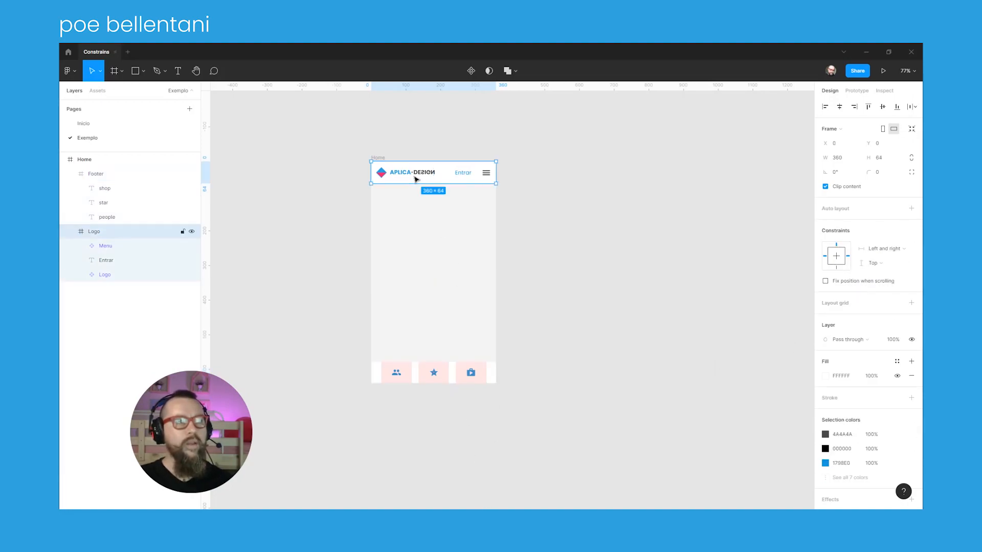
Add an iPhone 11 Pro Max preset frame and place it beyond the Home frame at X 725, Y -368
left_click(380, 158)
left_click(556, 285)
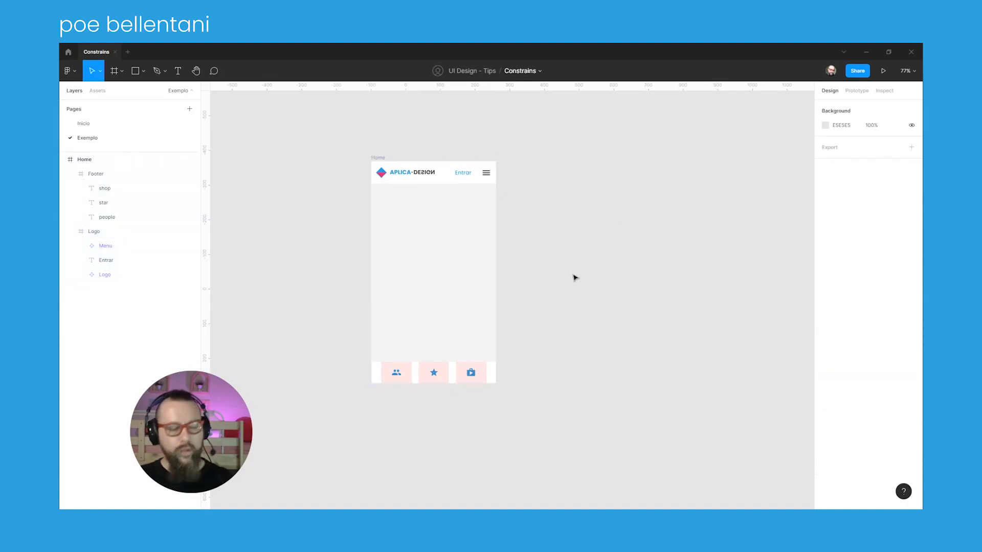
key("f")
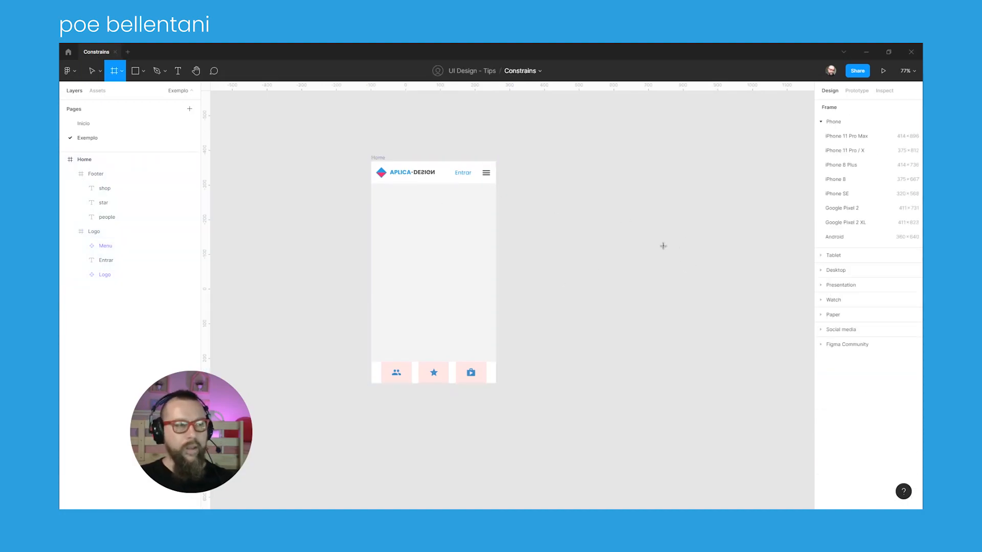
left_click(849, 140)
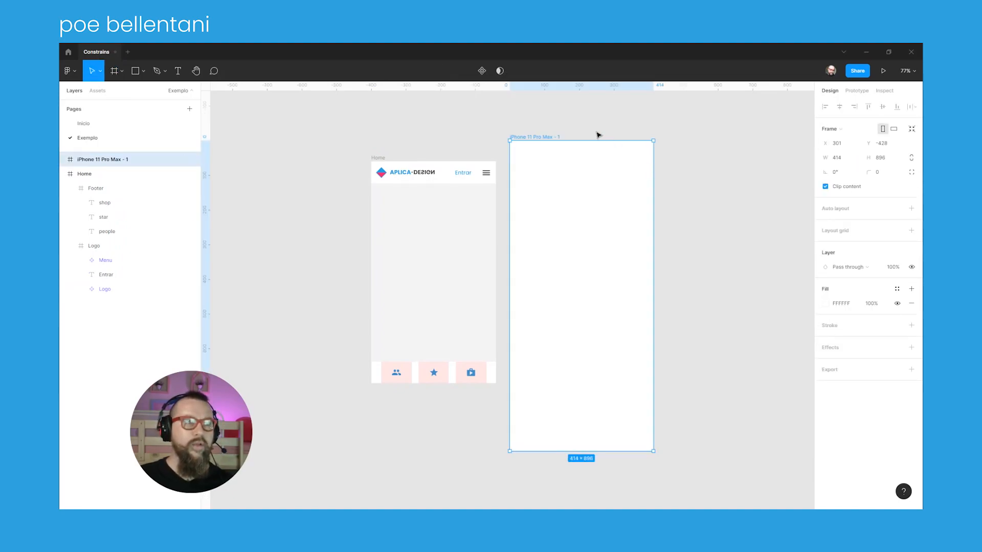
left_click_drag(546, 138, 694, 156)
scroll(626, 122, "right", 3)
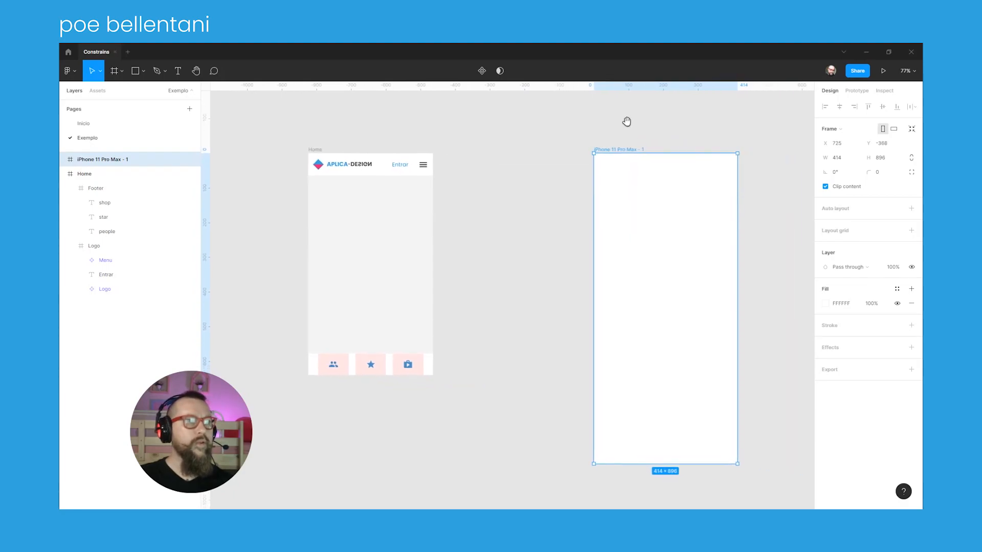
Duplicate the Home frame and set the copy's width to 414, copied from the iPhone 11 Pro Max frame
left_click(321, 150)
key("ctrl+d")
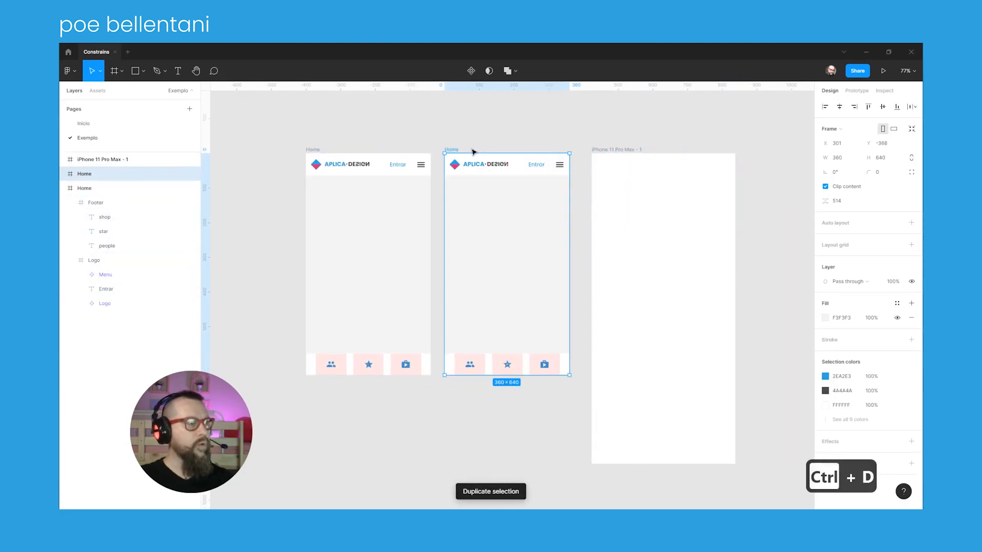
left_click(626, 154)
left_click(850, 162)
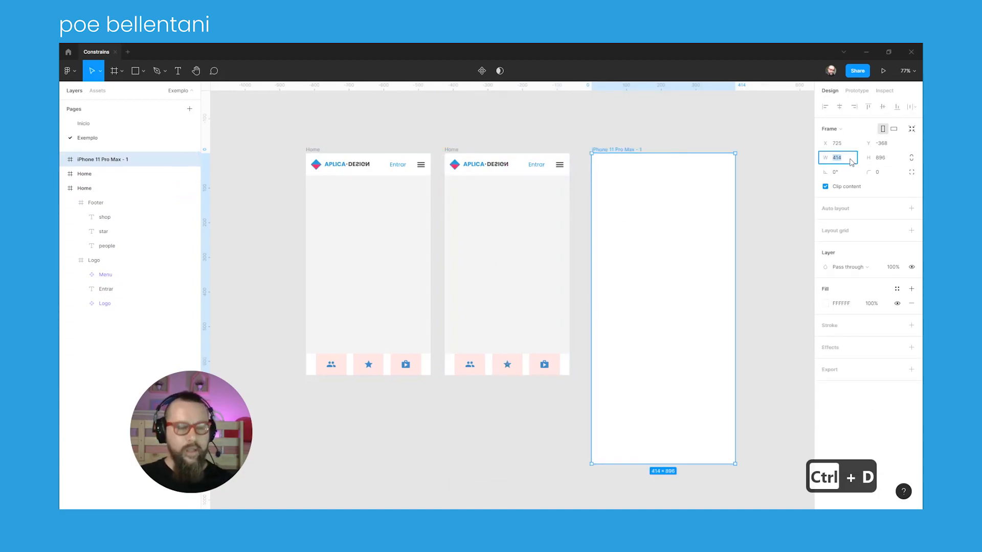
key("ctrl+c")
left_click(452, 155)
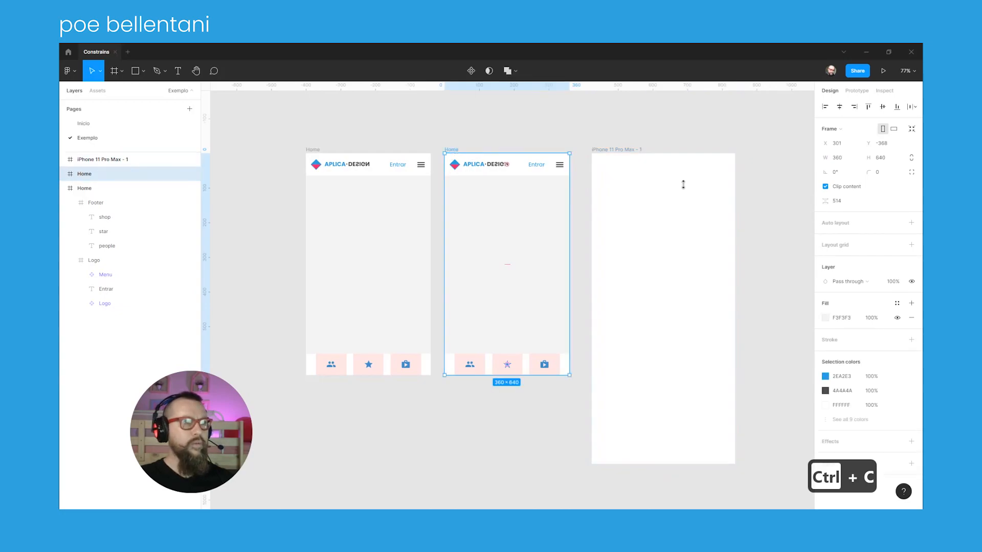
left_click(847, 161)
key("ctrl+v")
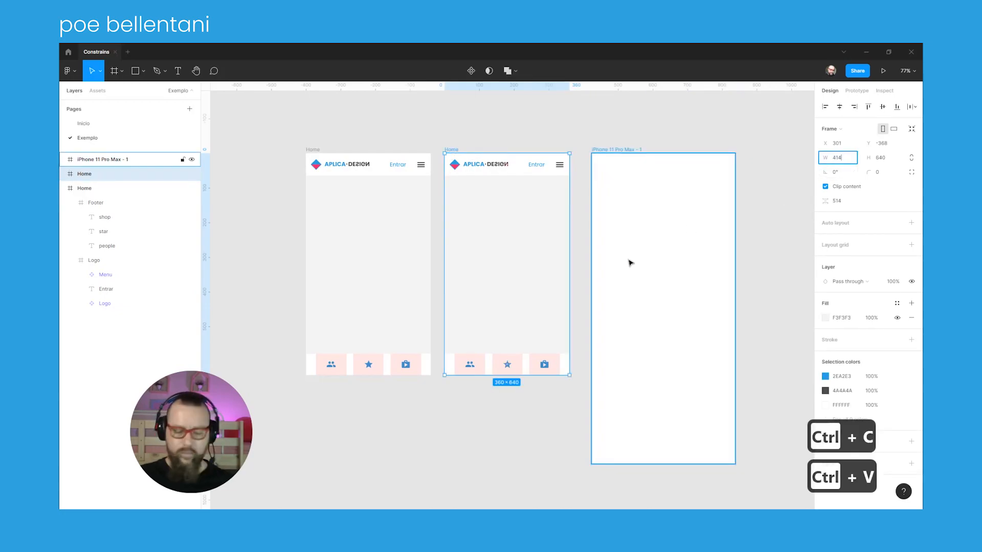
key("Return")
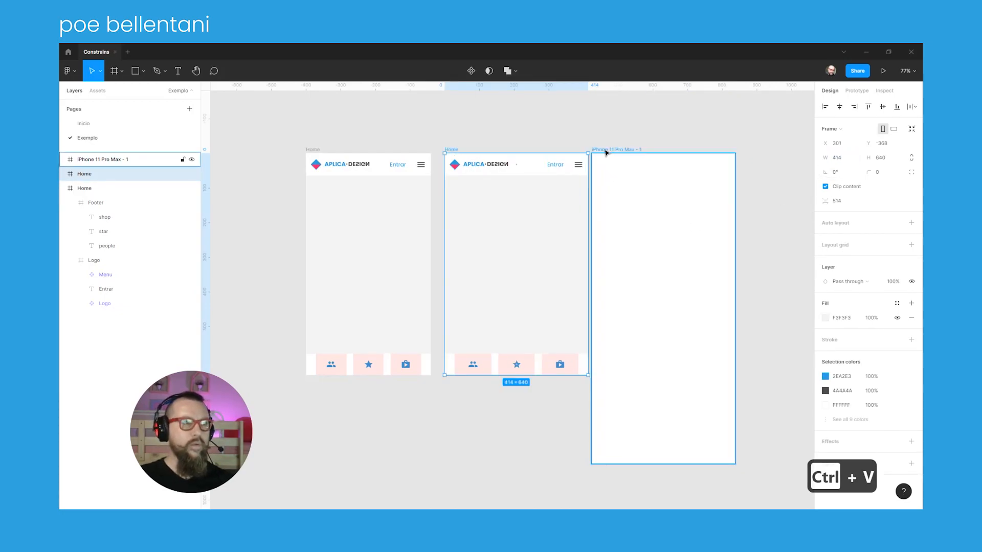
Set the Home copy's height to 896, copied from the iPhone 11 Pro Max frame, and delete that reference frame
left_click(605, 153)
key("ctrl+c")
left_click(455, 150)
left_click(884, 159)
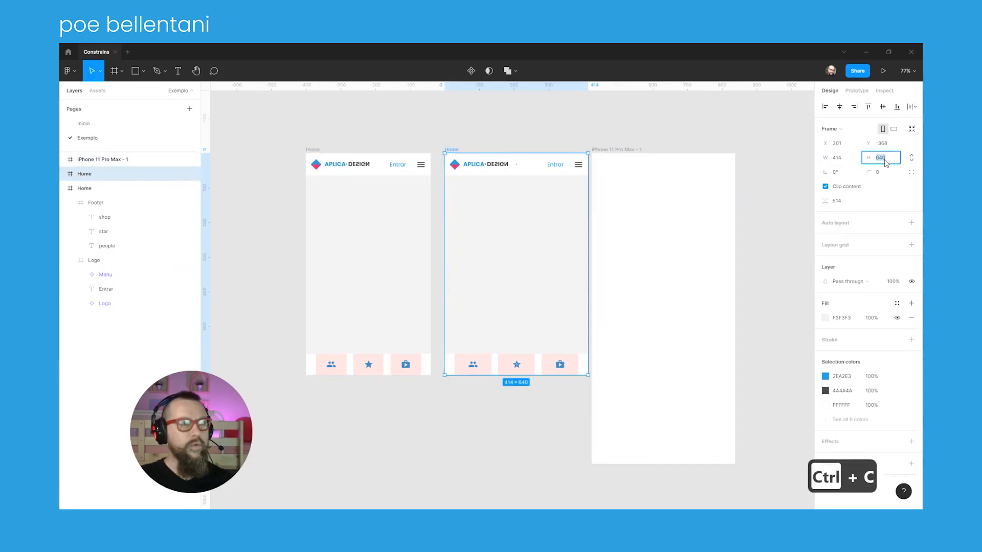
key("ctrl+v")
key("Return")
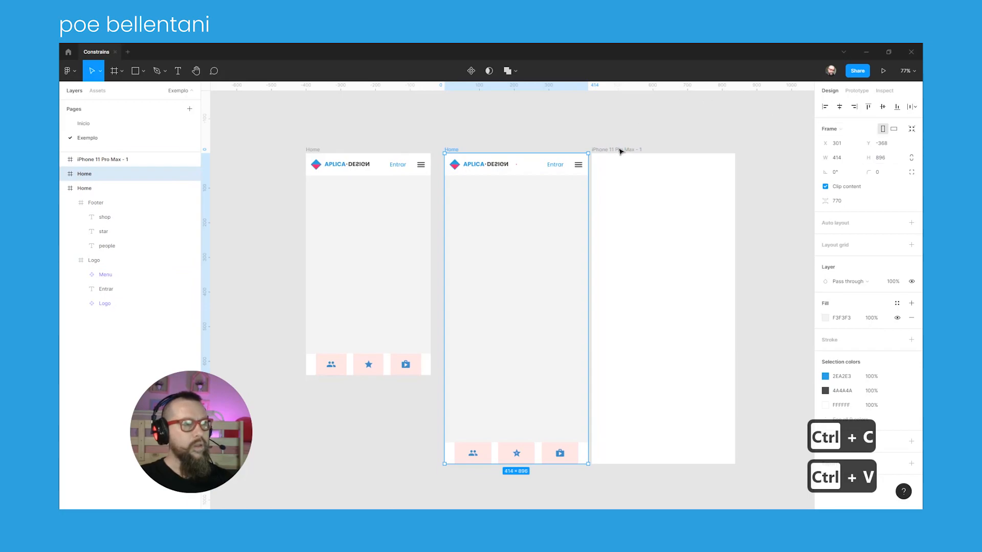
left_click(619, 152)
key("Delete")
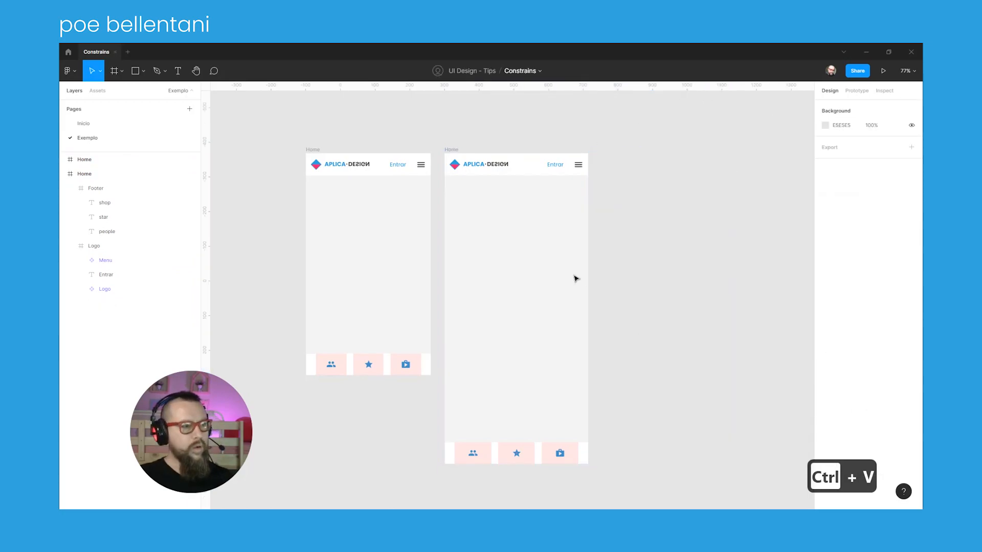
Stretch the Home copy to about 976 wide and 801 high to test its constraints
left_click(448, 151)
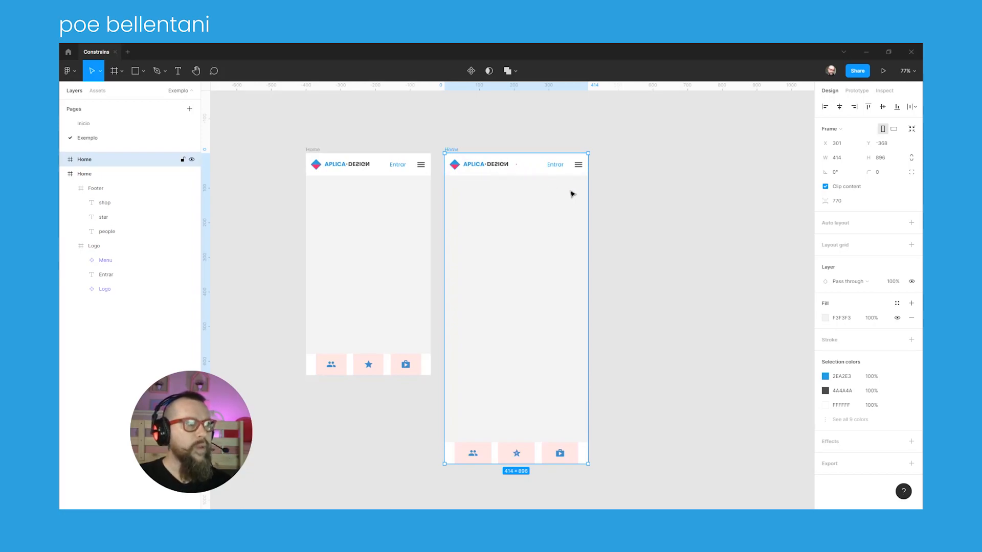
left_click_drag(588, 204, 783, 229)
left_click_drag(724, 463, 724, 432)
left_click(667, 131)
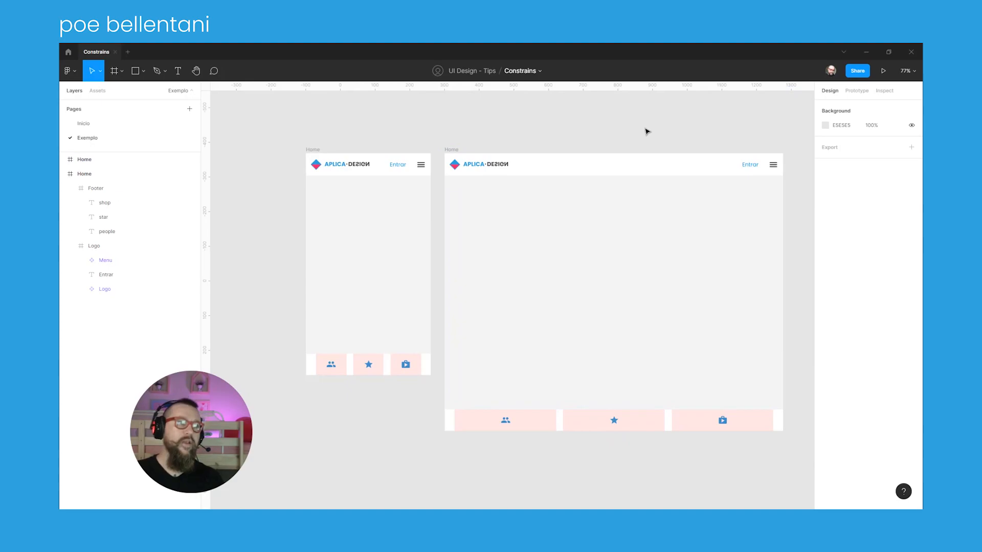
Shorten the widened Home copy to about 452 high to test the footer's bottom constraint
left_click(450, 151)
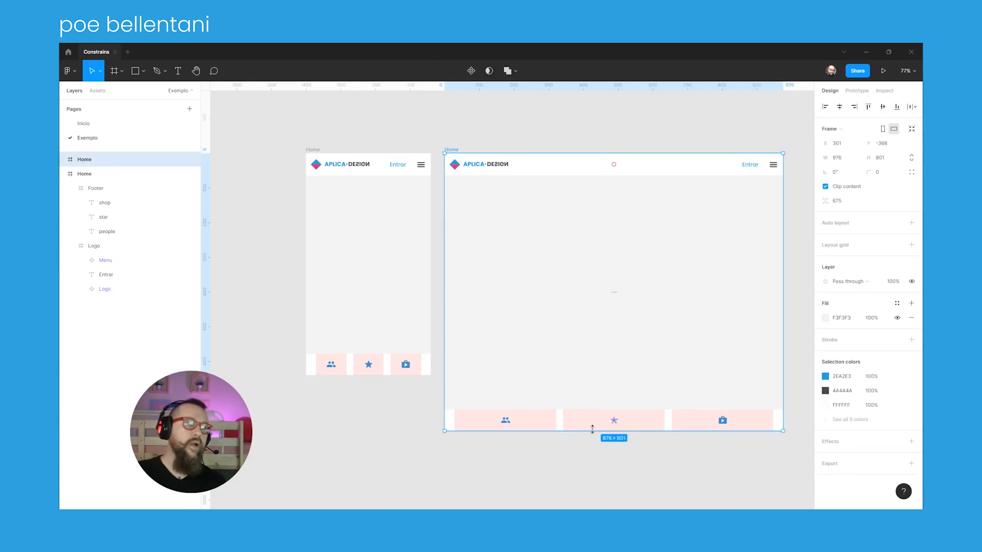
left_click_drag(590, 396, 590, 310)
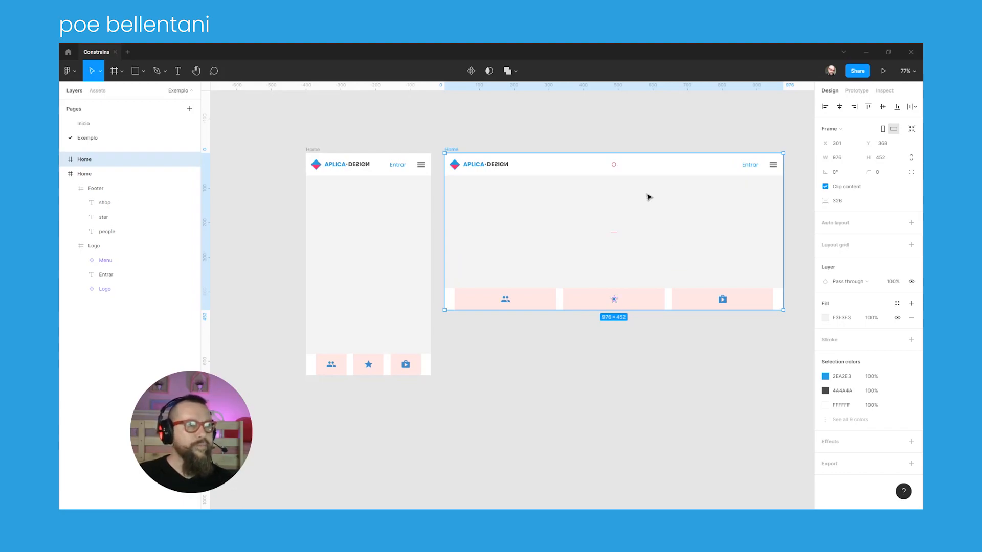
key("Escape")
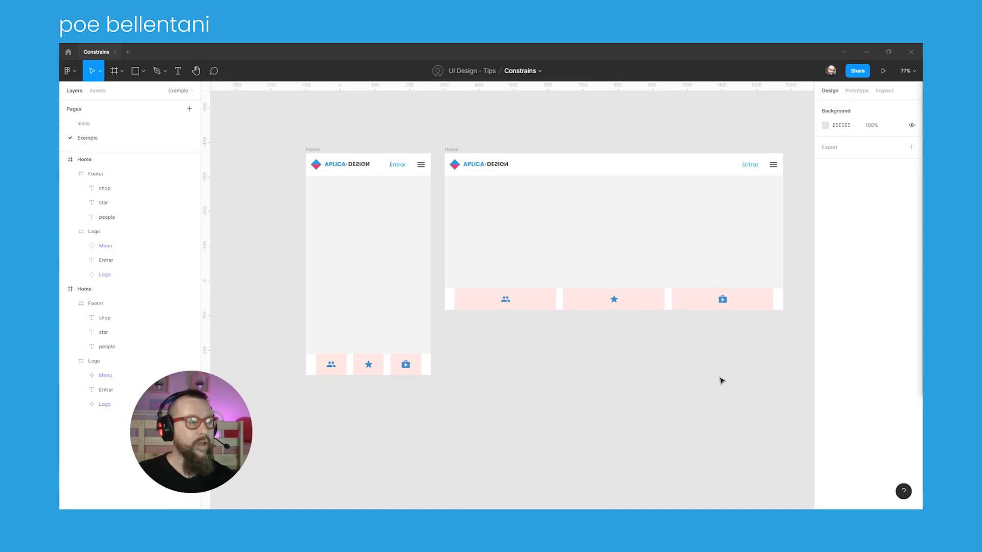
Duplicate the original 360 by 640 Home frame and move the copy to X 1662, past the wide frame
left_click(313, 150)
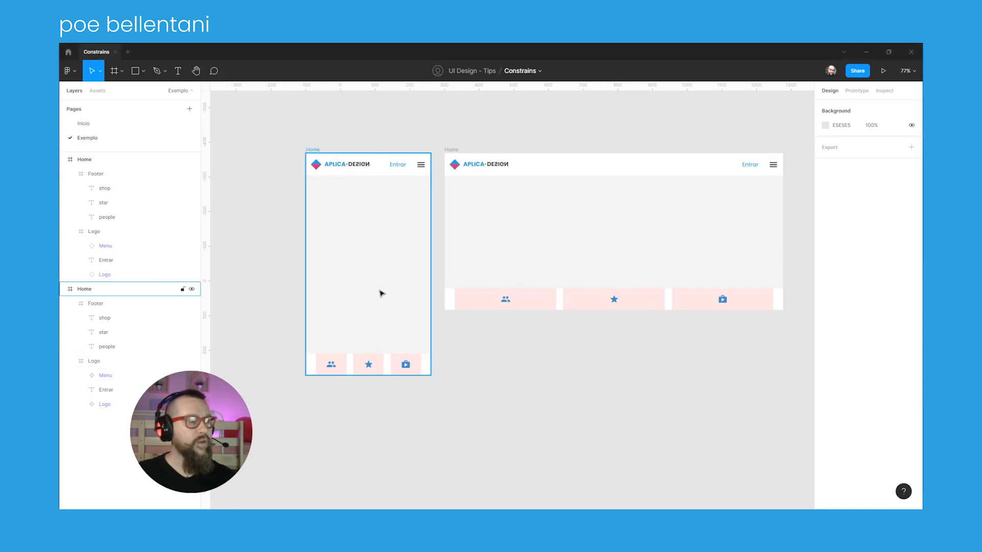
left_click(381, 293)
scroll(389, 292, "left", 1)
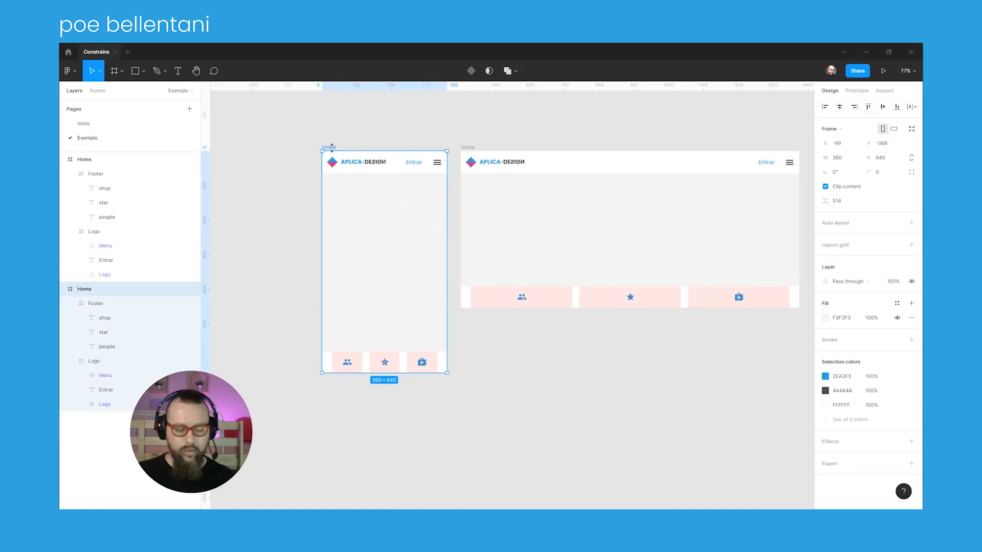
key("ctrl+d")
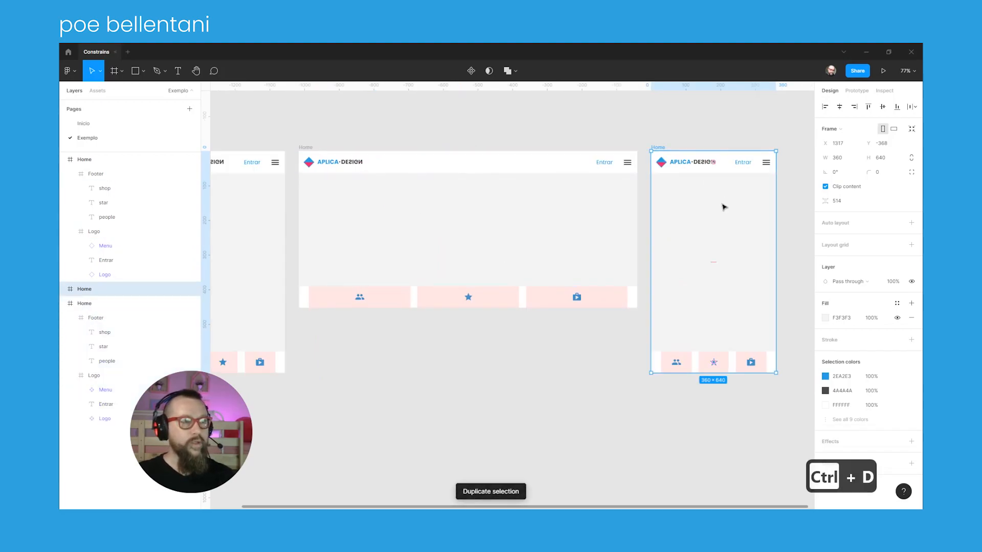
scroll(706, 202, "right", 5)
left_click_drag(439, 124, 556, 124)
scroll(586, 157, "right", 3)
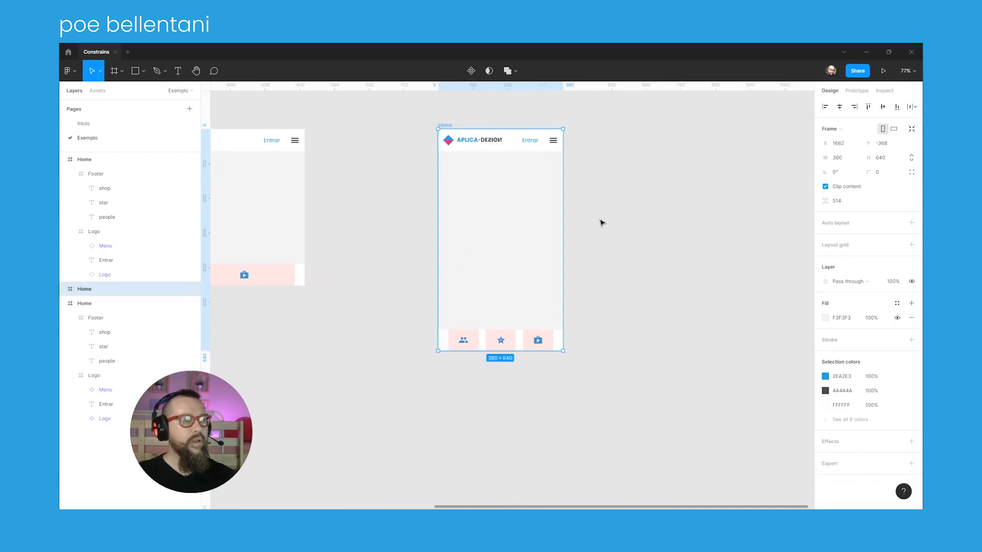
left_click(603, 219)
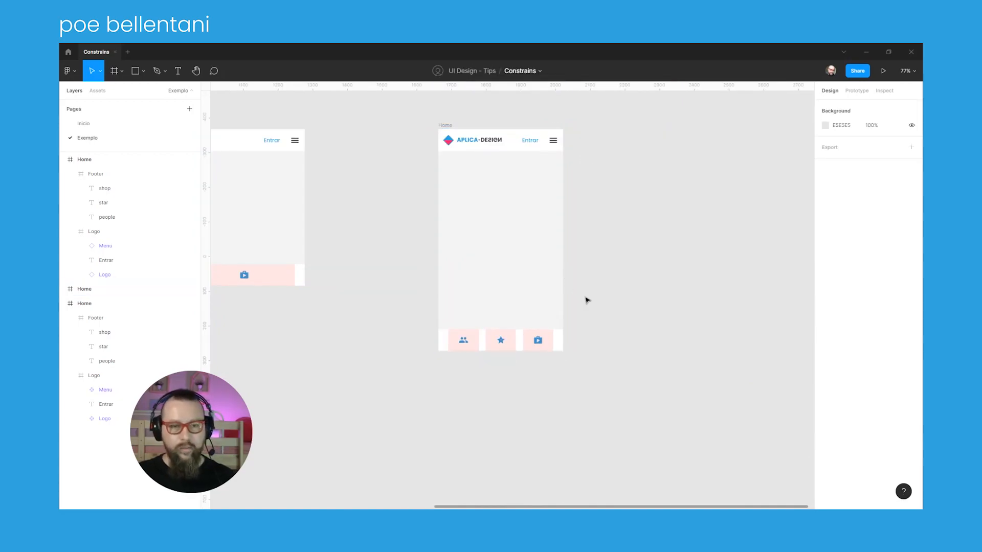
Draw a small circle on the empty canvas beside the new Home copy
key("o")
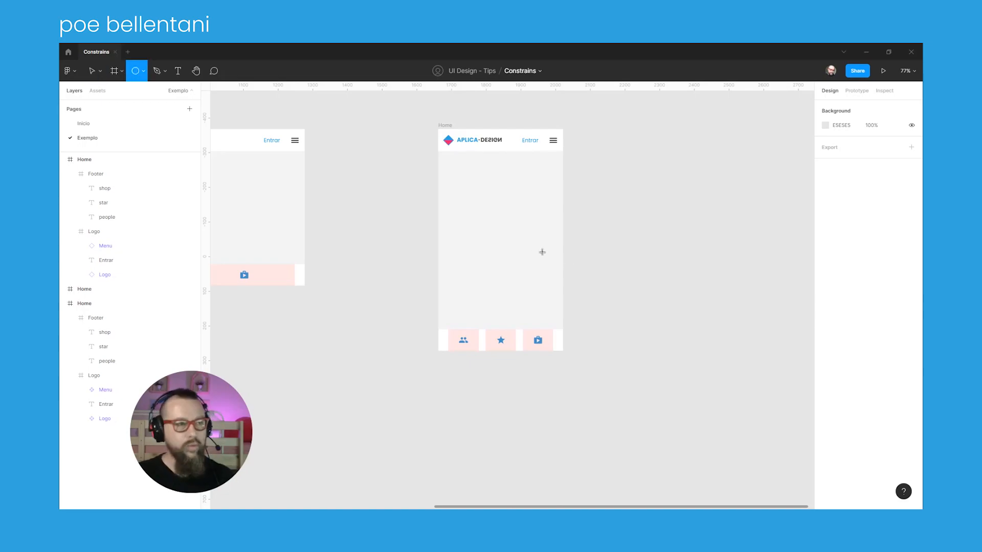
left_click(615, 270)
left_click(651, 211)
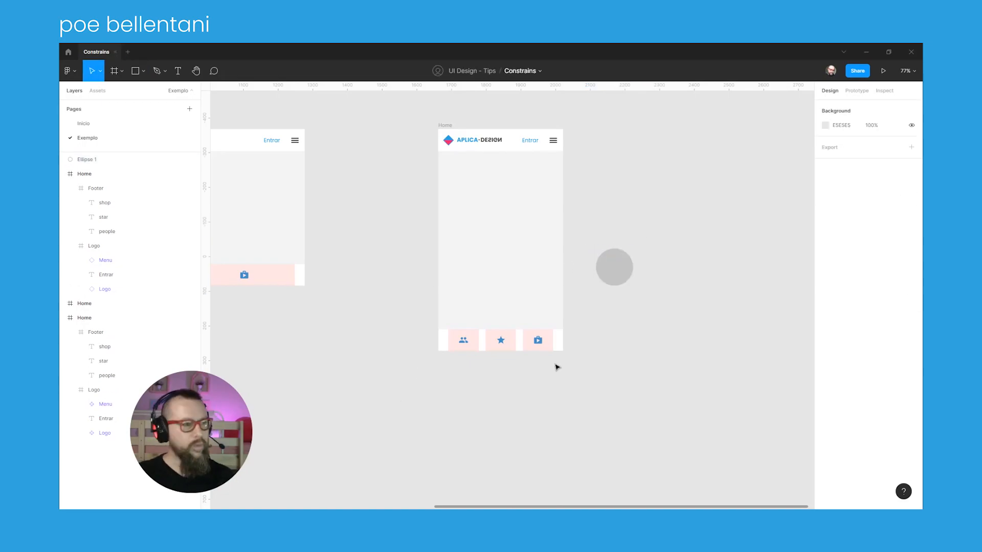
Add a "+" text layer on the canvas above the circle
key("t")
left_click(623, 179)
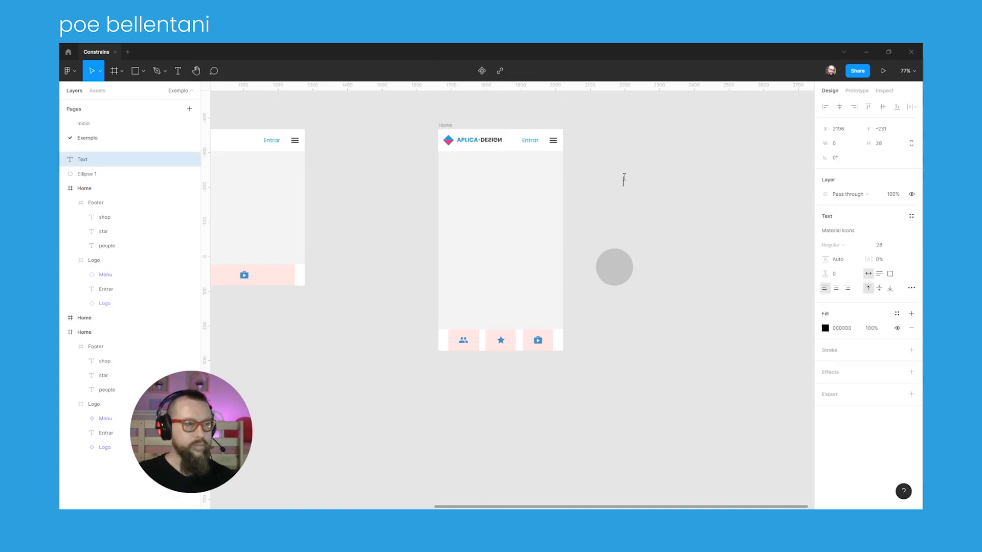
type("+")
key("Escape")
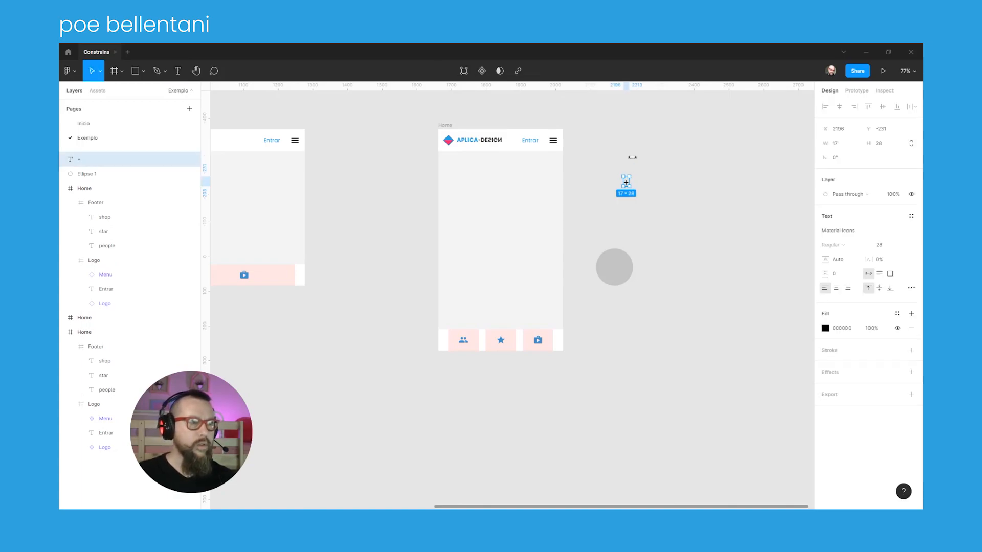
Enlarge the "+" text over the middle of the circle and convert it to a vector shape
key("k")
left_click_drag(631, 188, 617, 267)
left_click(670, 233)
key("Escape")
left_click_drag(653, 239, 614, 269)
key("v")
key("ctrl+z")
left_click(615, 271)
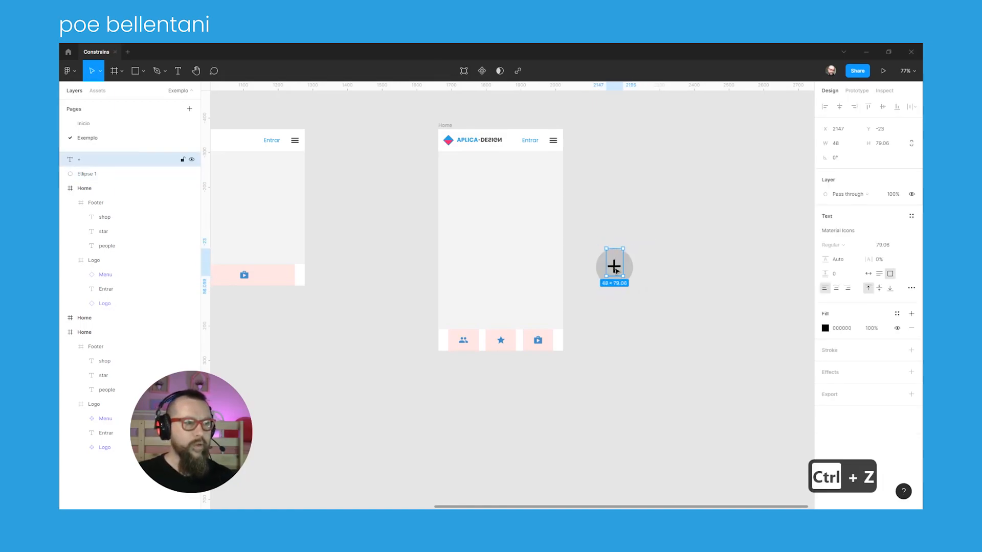
right_click(615, 270)
left_click(639, 372)
Scale the circle and plus together down to 46 by 46 and group them
left_click_drag(674, 215, 593, 268)
left_click(667, 262)
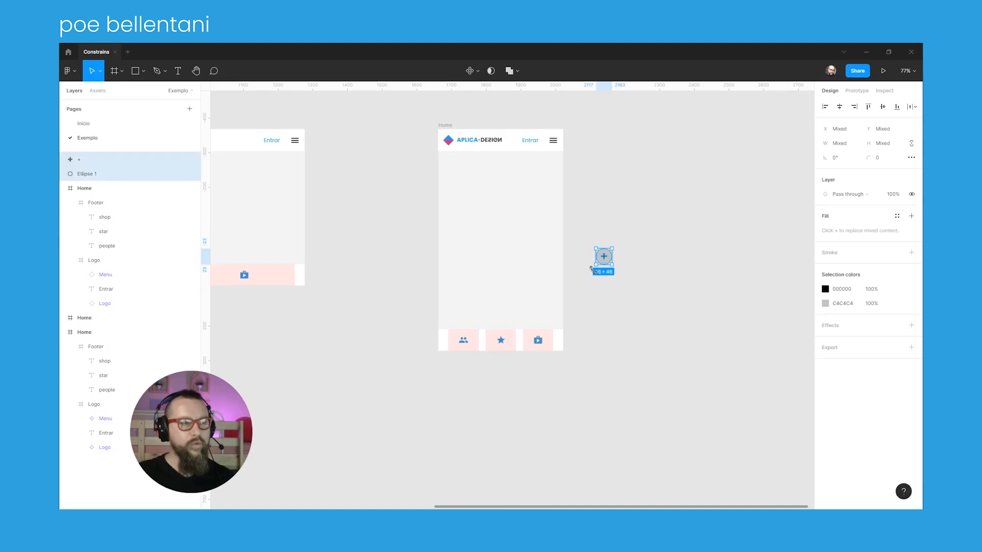
key("ctrl+g")
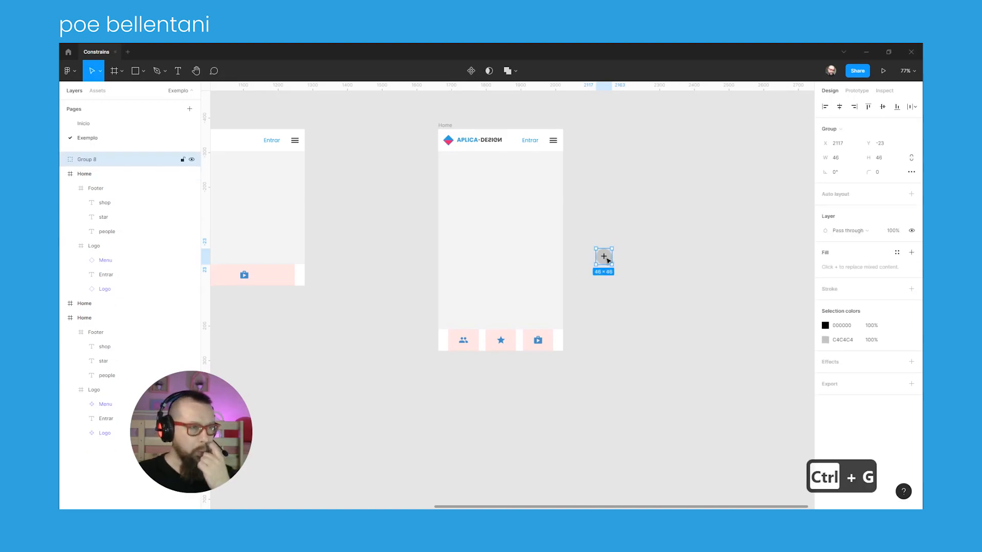
Place the plus button in the new Home copy's lower-right corner at X 290, Y 558, and delete that copy's footer
left_click_drag(597, 265, 539, 325)
left_click(537, 340)
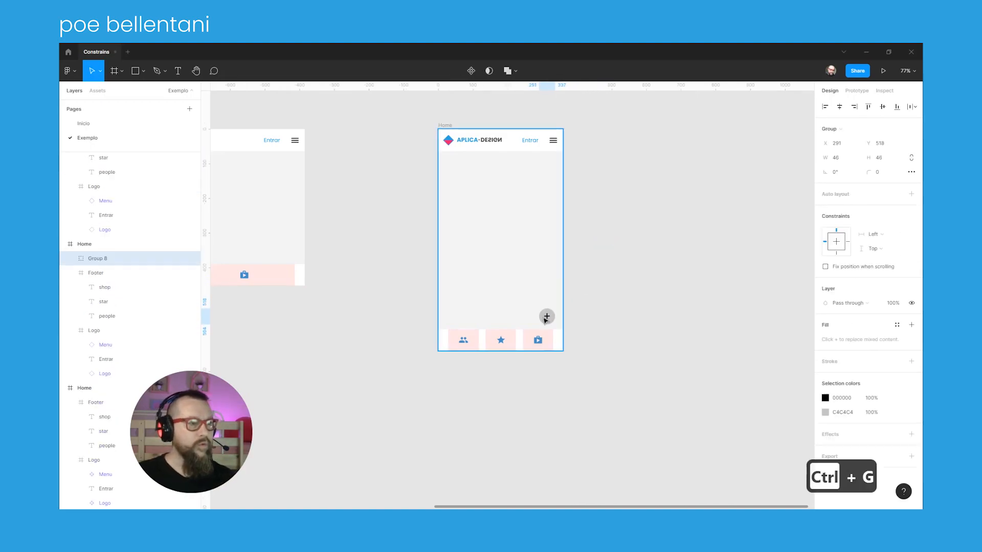
key("Delete")
left_click(545, 316)
left_click_drag(546, 318, 547, 333)
left_click(658, 317)
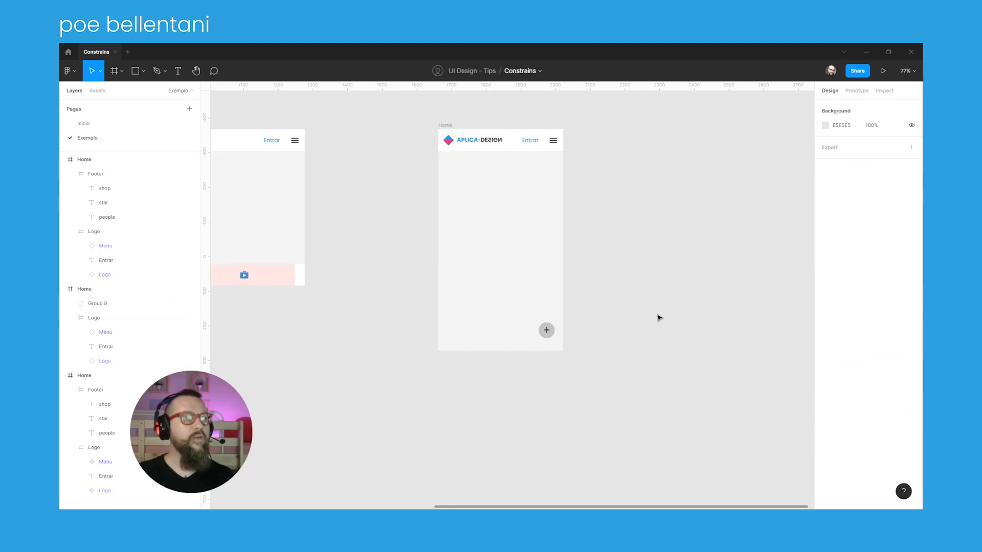
Recolour the button's circle blue (HSL 205, 88, 52) and its plus sign white
left_click(546, 329)
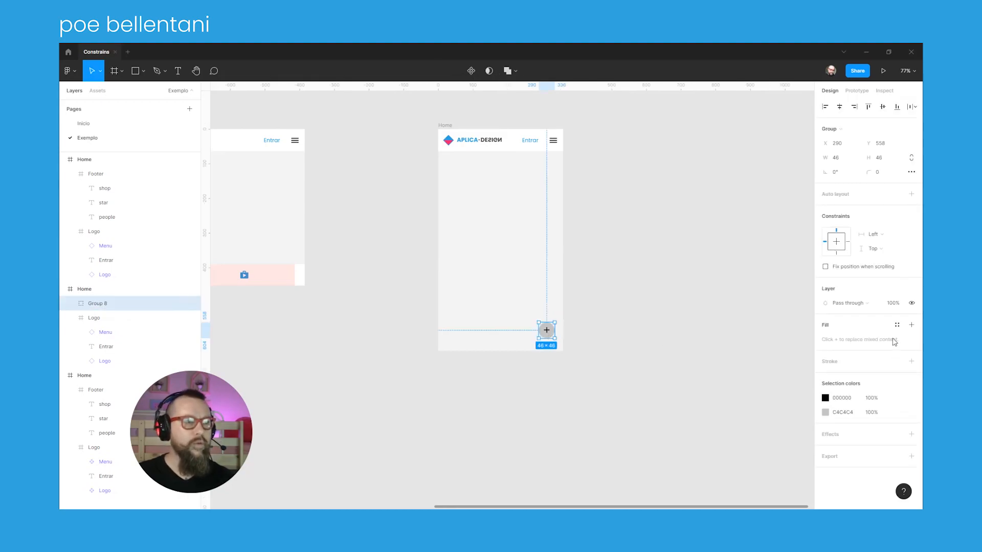
left_click(825, 413)
left_click_drag(769, 406, 776, 406)
left_click(802, 339)
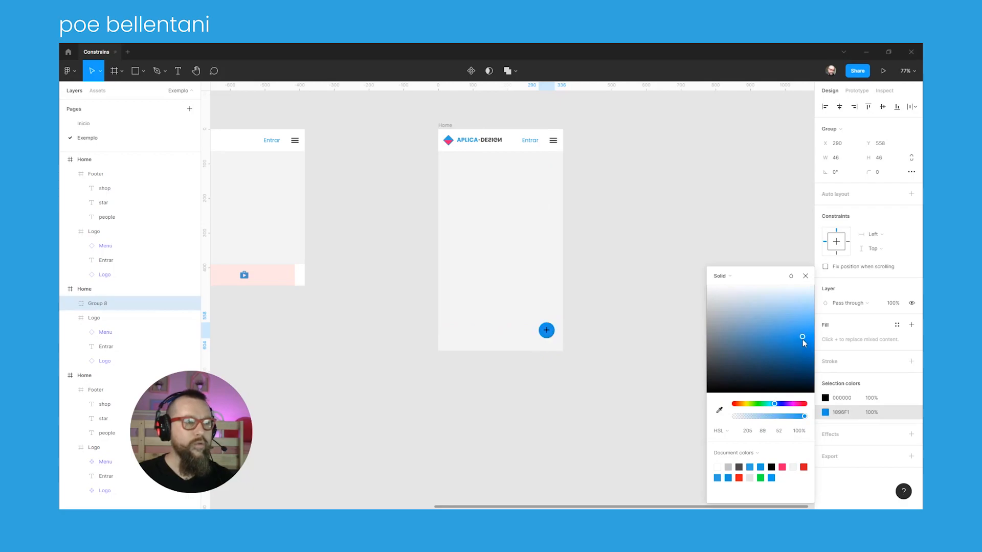
left_click(825, 398)
left_click(757, 339)
left_click(634, 166)
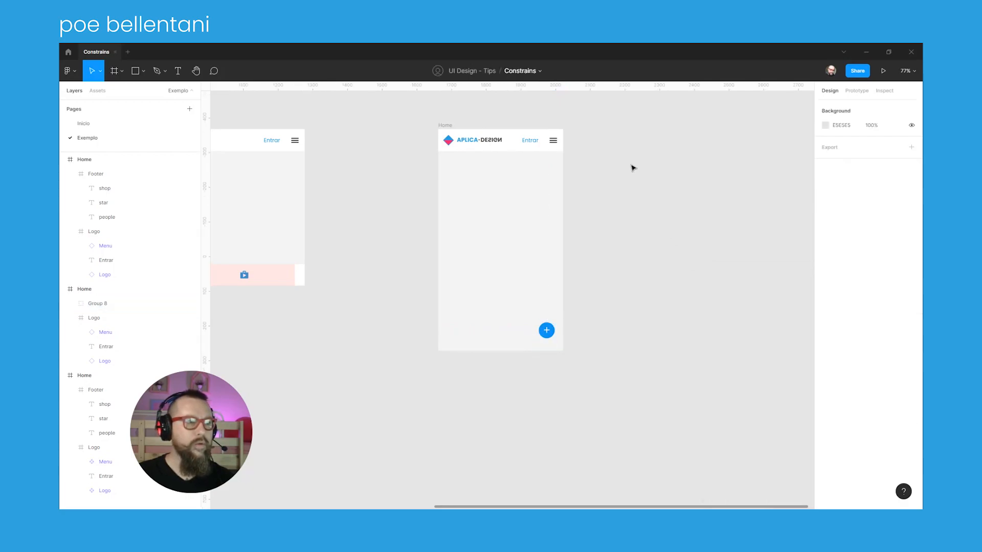
left_click(438, 131)
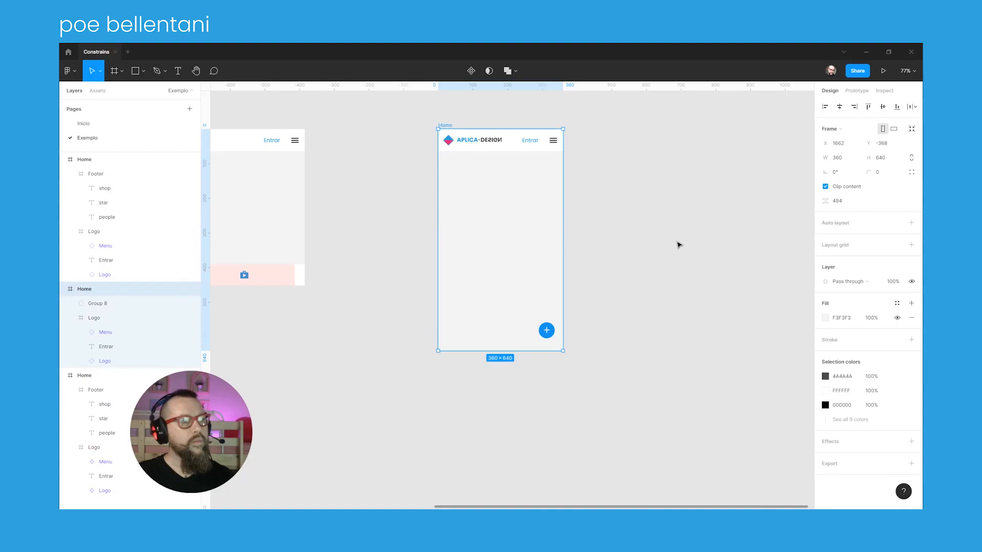
left_click(687, 348)
left_click(545, 330)
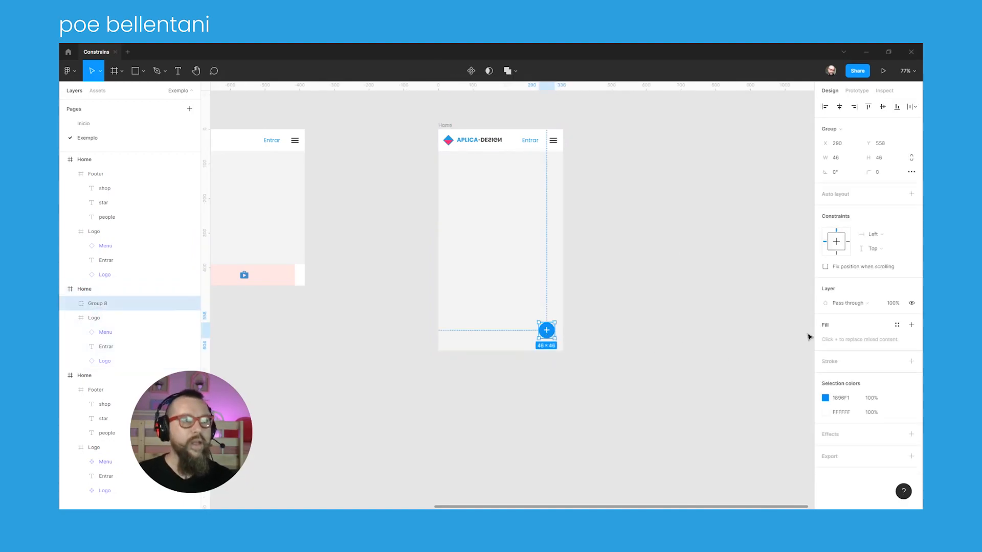
left_click(599, 351)
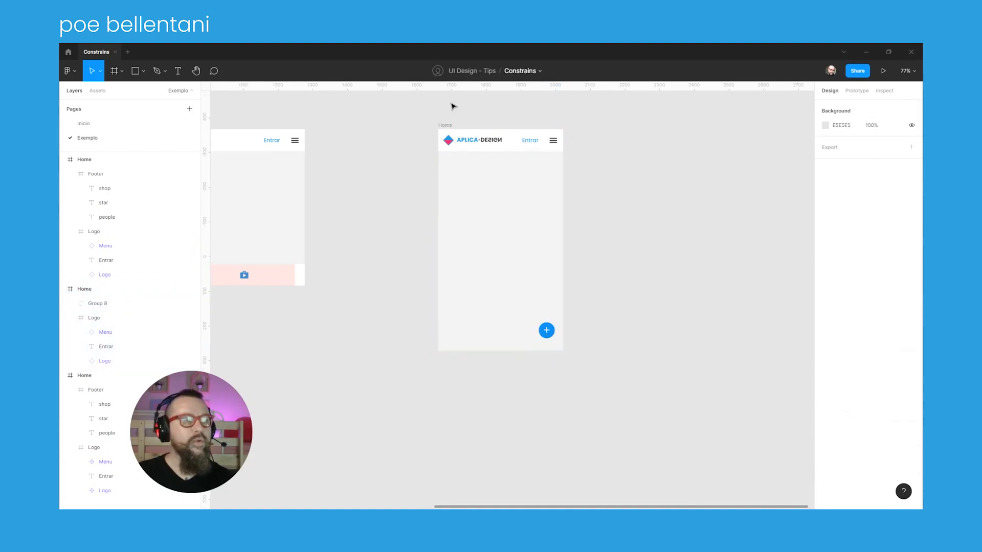
left_click(443, 125)
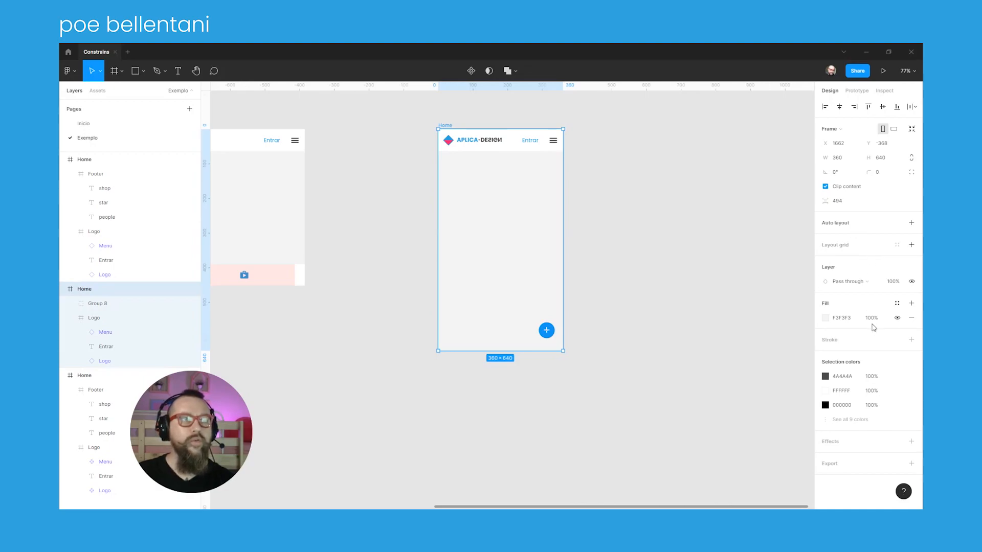
Convert the plus button's group to a frame and set its constraints to Right and Bottom
left_click(547, 329)
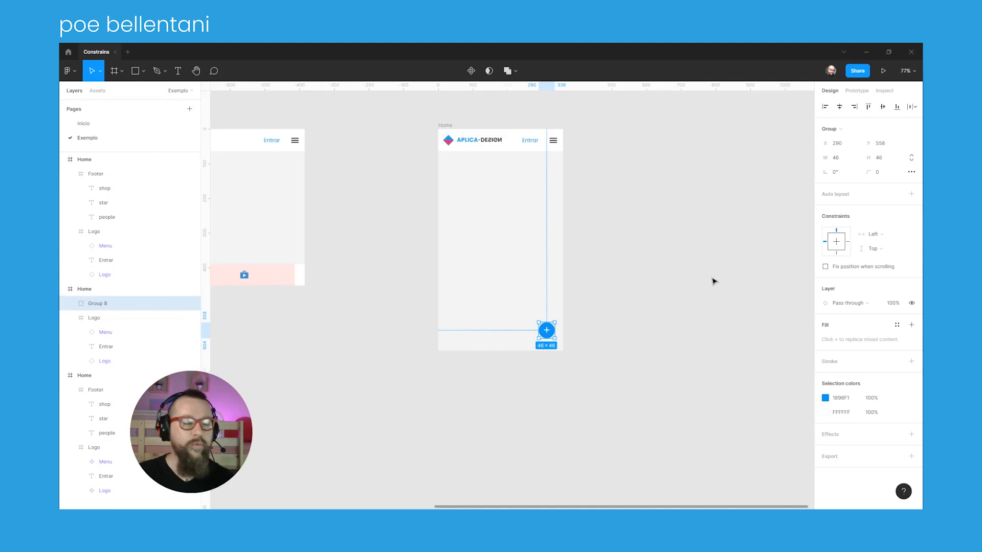
left_click(837, 128)
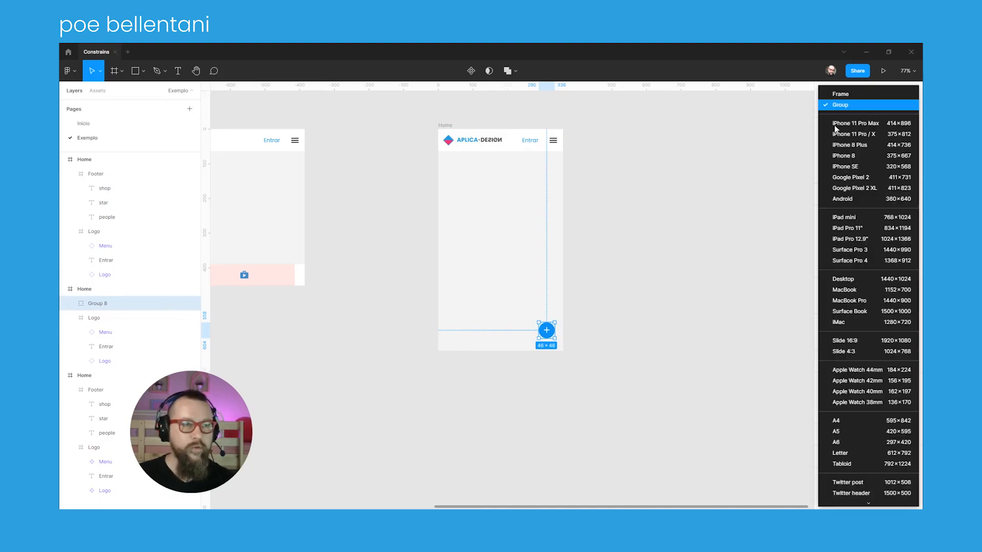
left_click(839, 93)
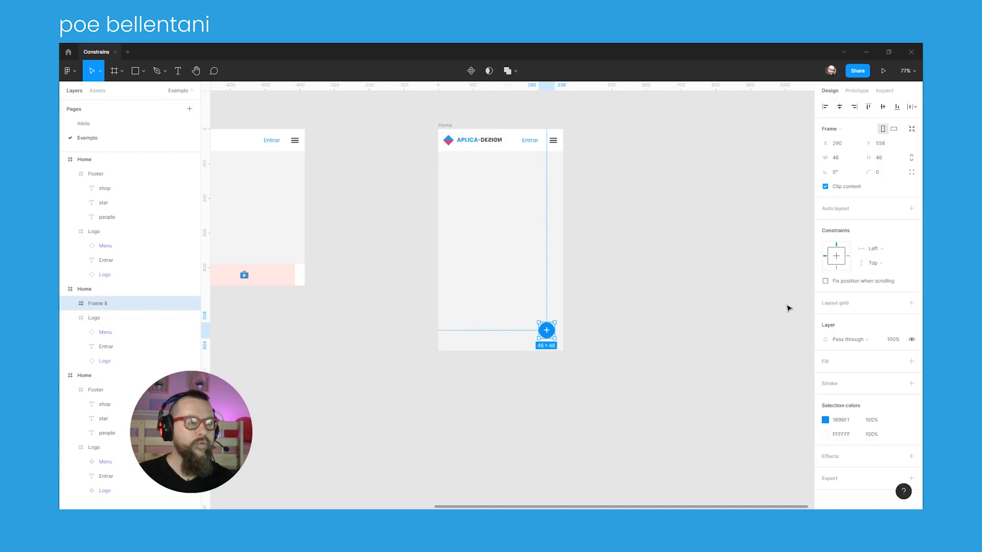
left_click(876, 253)
left_click(875, 259)
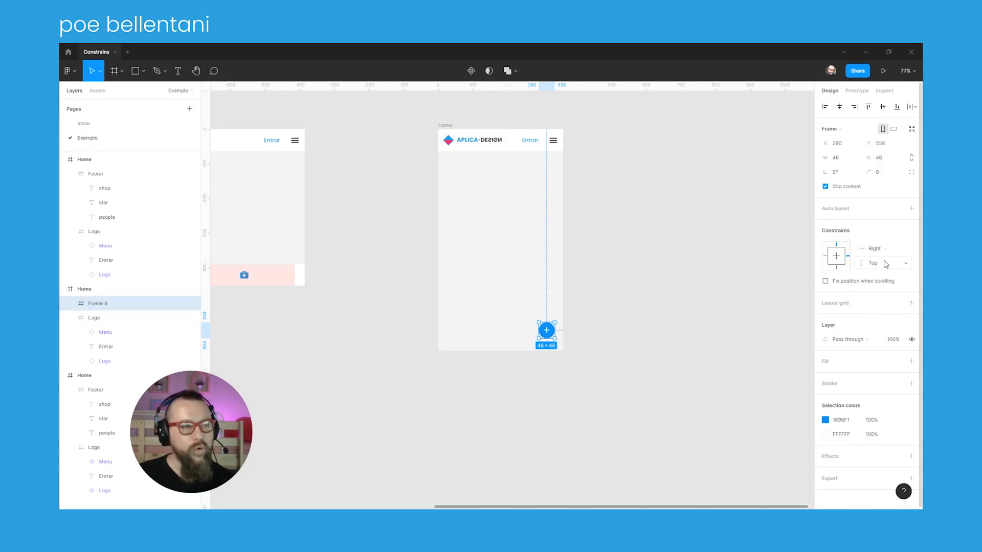
left_click(875, 263)
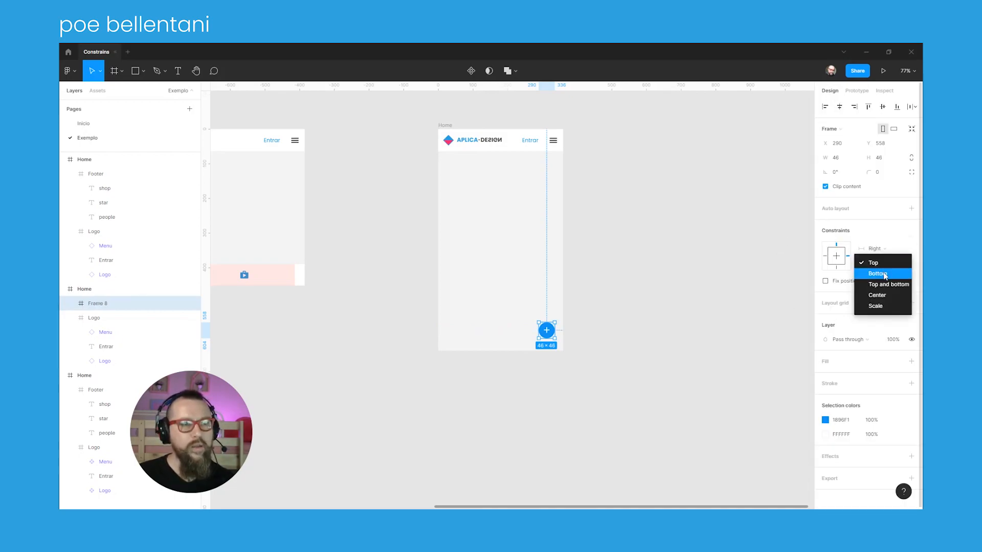
left_click(878, 274)
Enlarge the new Home copy to about 475 by 673 to test the plus button's constraints
left_click(446, 128)
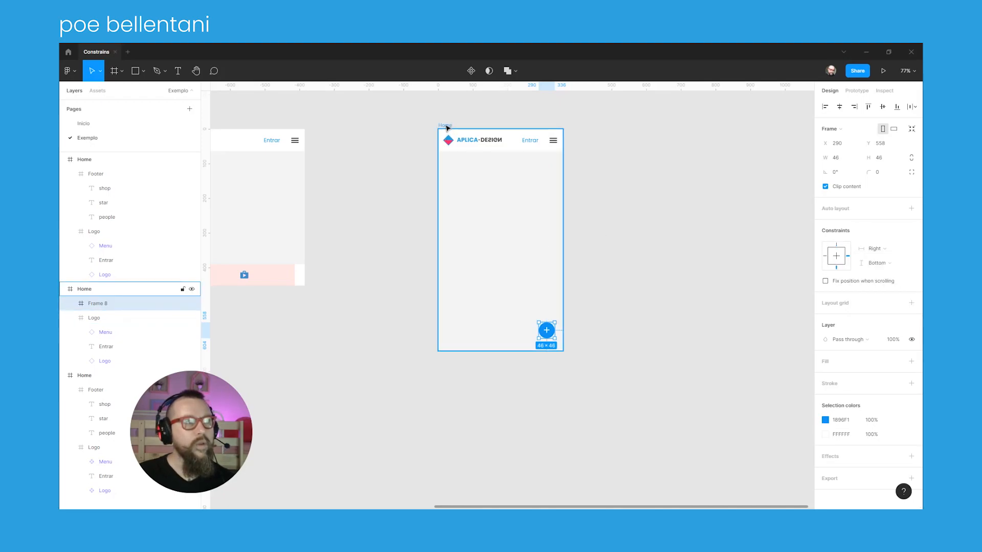
left_click_drag(562, 351, 603, 363)
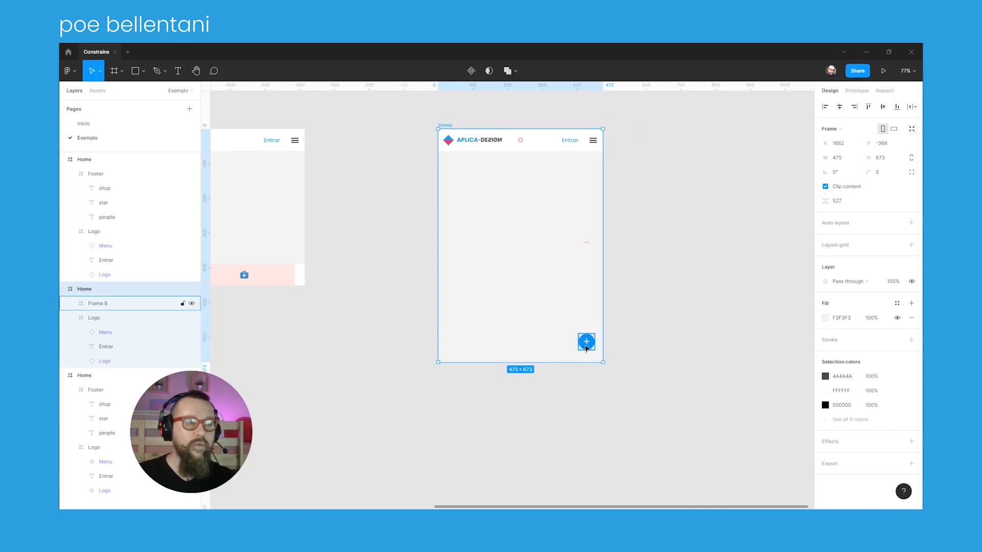
left_click(586, 341)
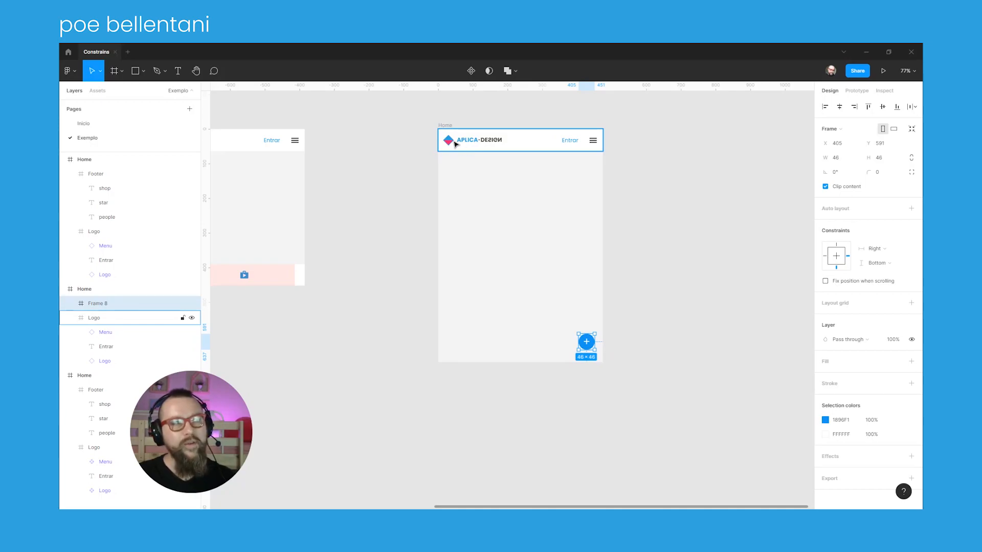
Rearrange the header with the menu icon at X 16, the logo at X 58 and the Entrar text at X 406
left_click(594, 146)
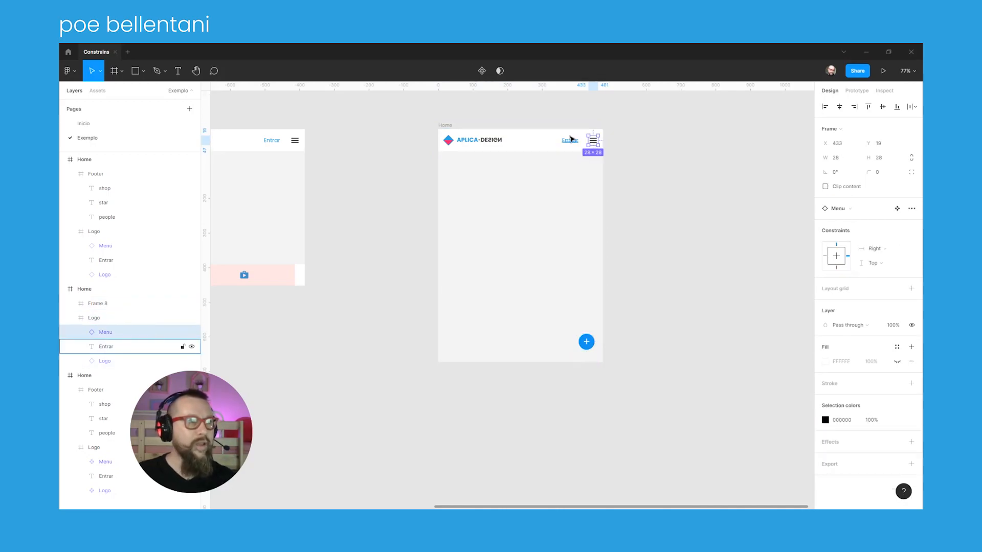
left_click_drag(591, 145, 485, 145)
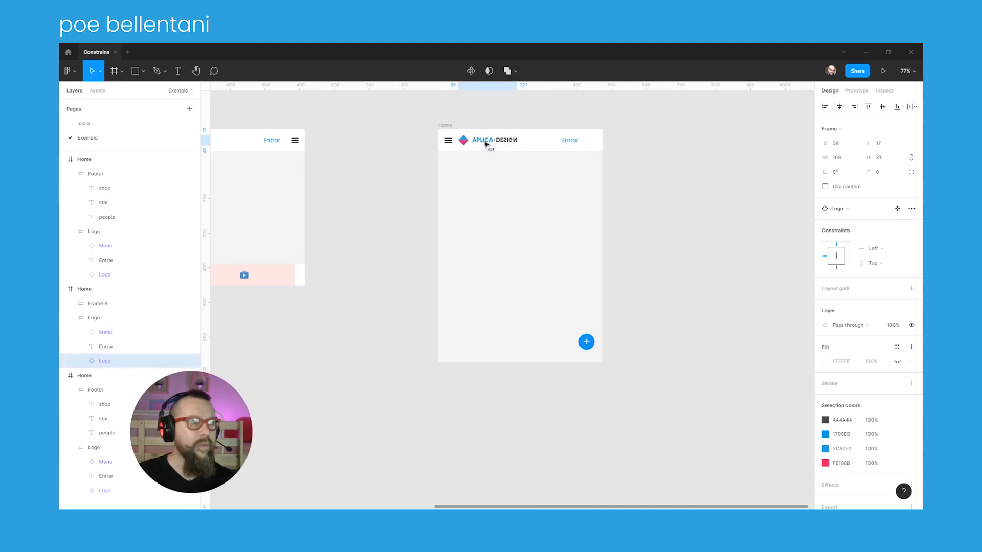
left_click(569, 141)
left_click_drag(571, 145, 588, 146)
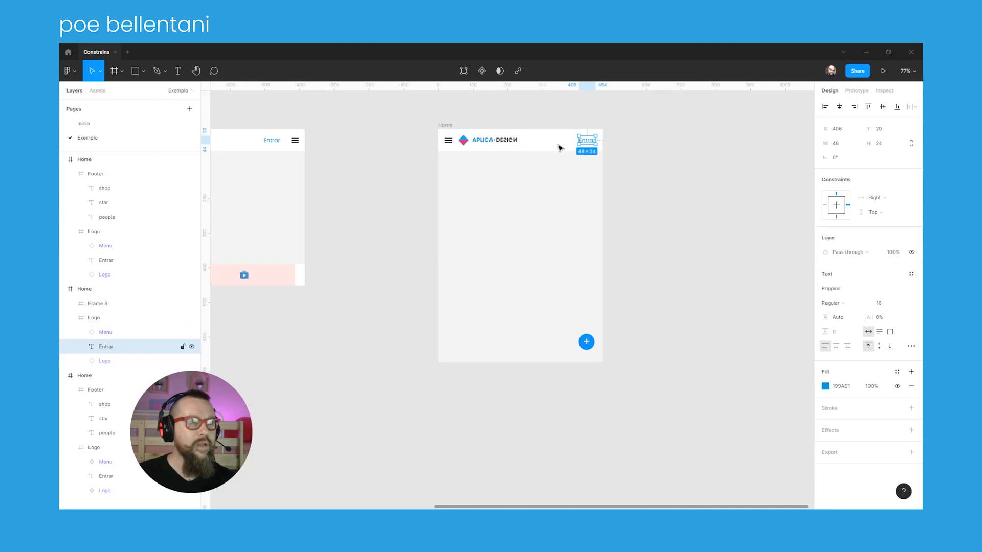
Set the header menu icon's horizontal constraint to Left
left_click(449, 144)
left_click(878, 253)
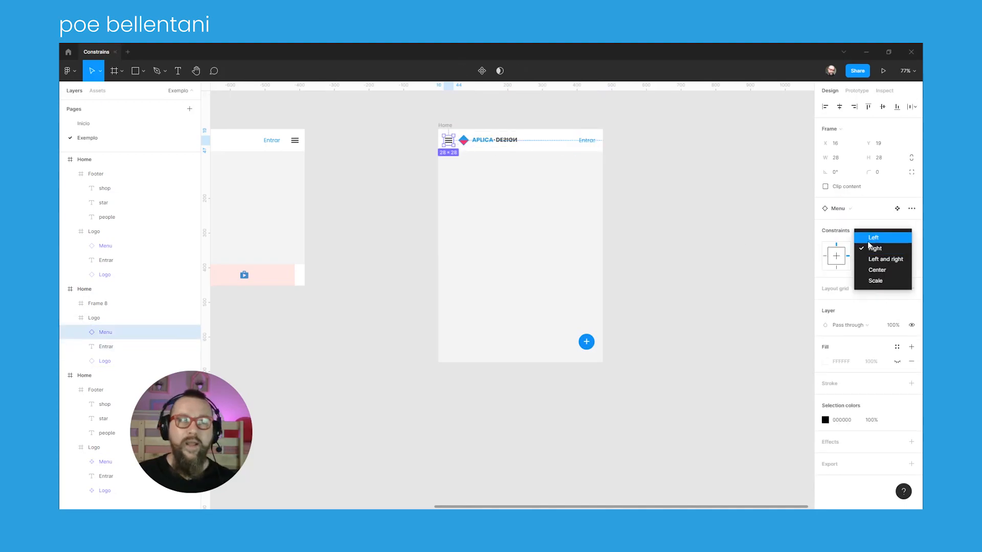
left_click(877, 234)
Narrow the Home frame with the plus button to about 429 wide to test the rearranged header's constraints
left_click(452, 125)
left_click(452, 125)
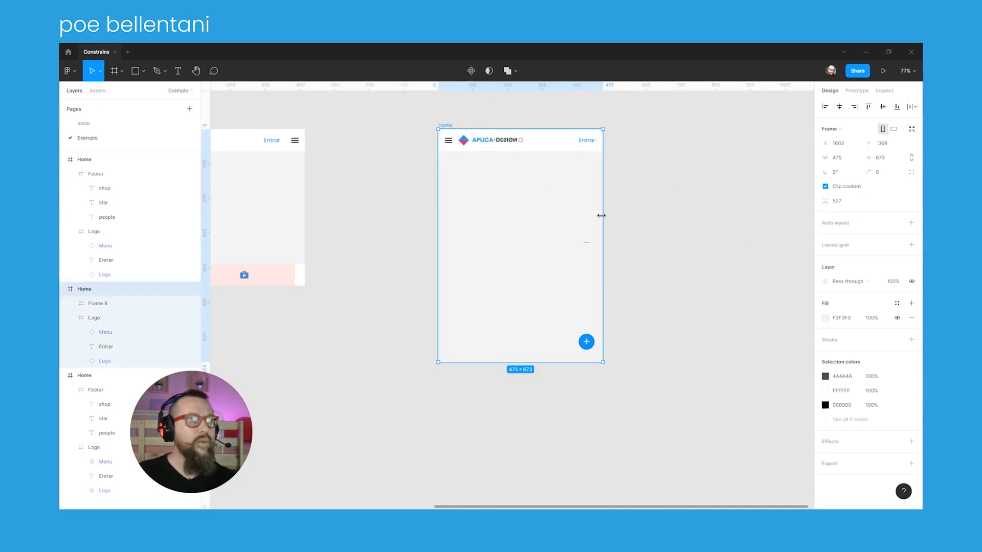
mouse_move(603, 230)
left_mouse_down()
mouse_move(688, 233)
mouse_move(600, 232)
left_mouse_up()
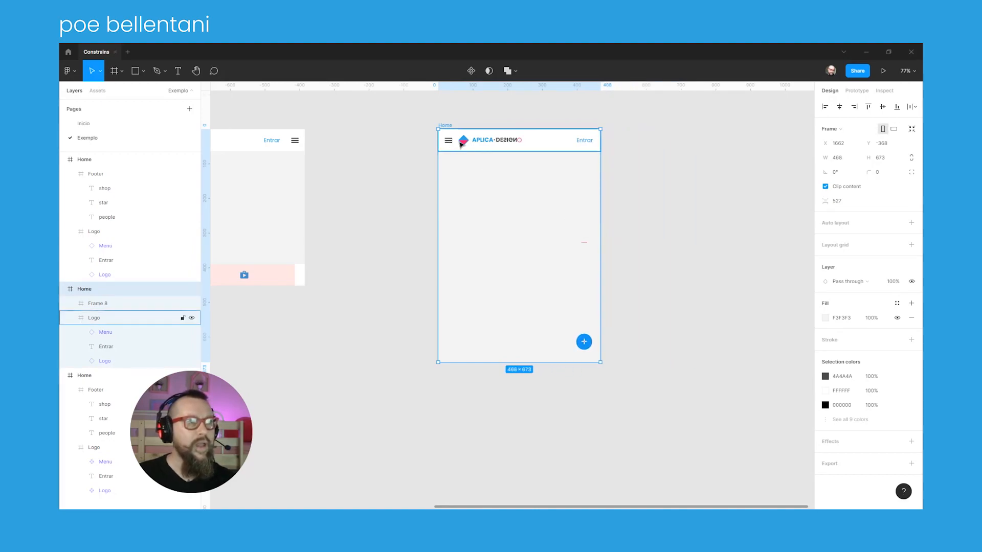
left_click_drag(600, 174, 586, 197)
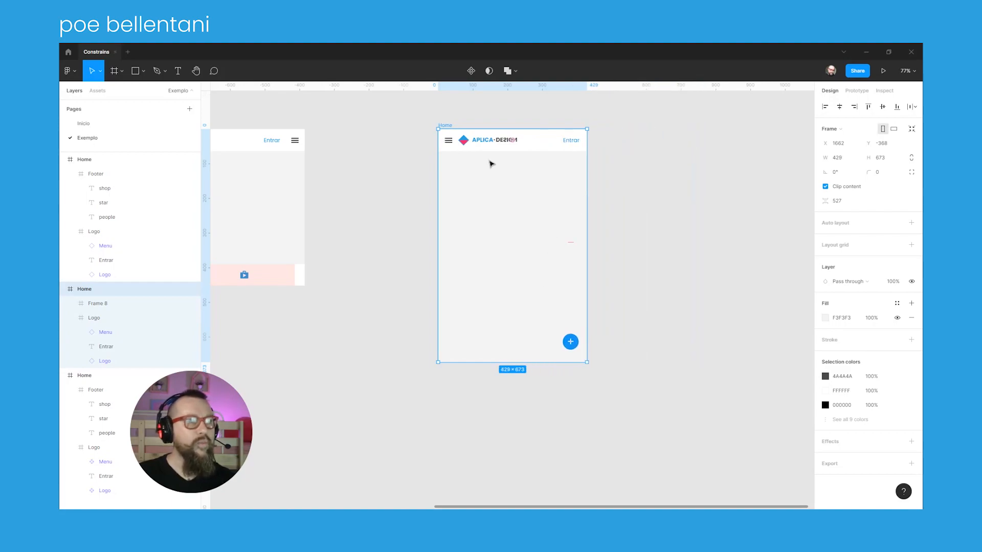